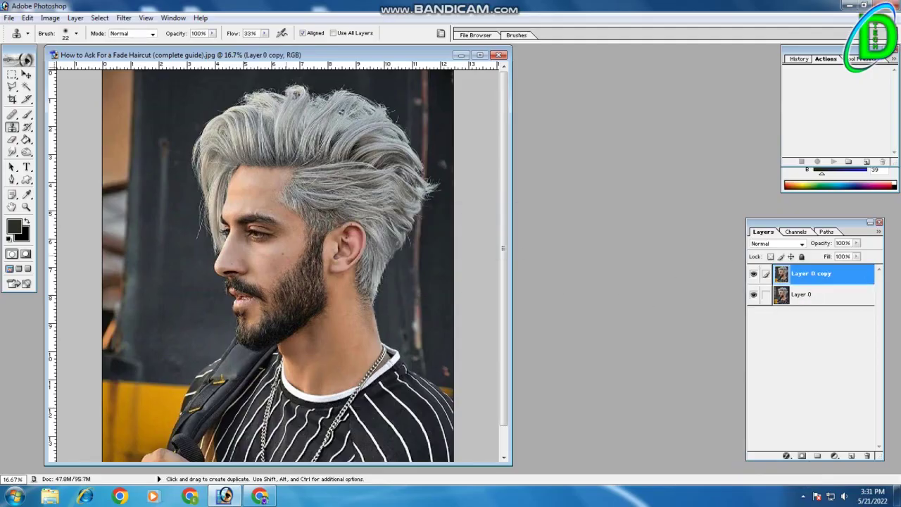
# - Try a Levels adjustment layer, then undo it
pyautogui.click(834, 455)
pyautogui.click(827, 316)
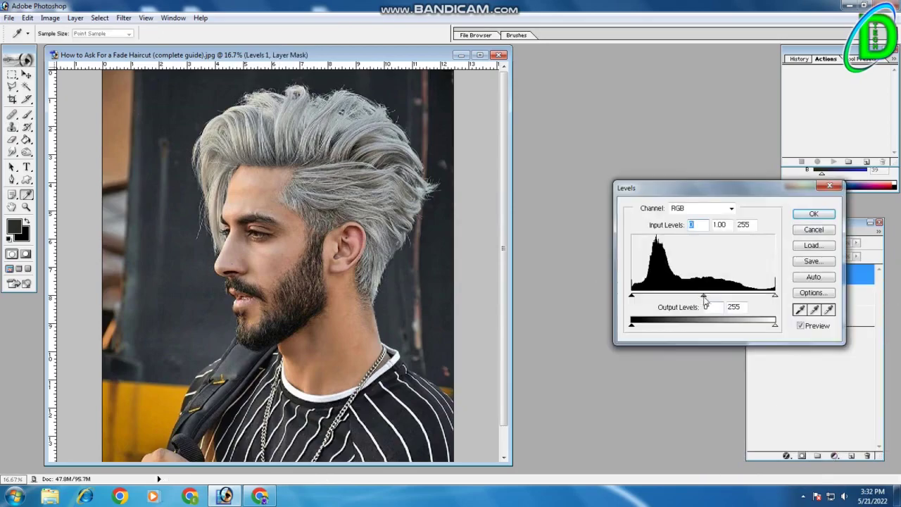
pyautogui.click(836, 456)
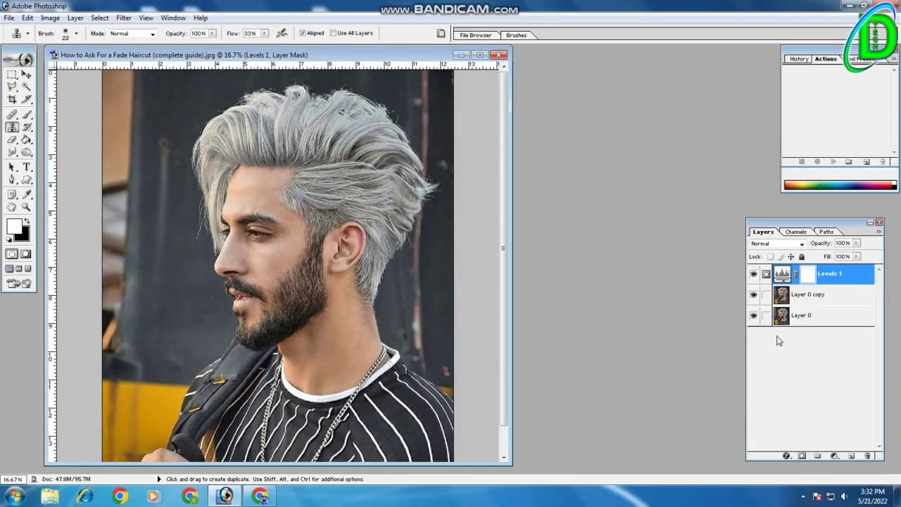
pyautogui.hotkey('ctrl', 'z')
# - Try a Brightness/Contrast layer with contrast +12 and a larger eraser, then undo it
pyautogui.click(834, 456)
pyautogui.click(831, 352)
pyautogui.moveTo(681, 247); pyautogui.dragTo(691, 251)
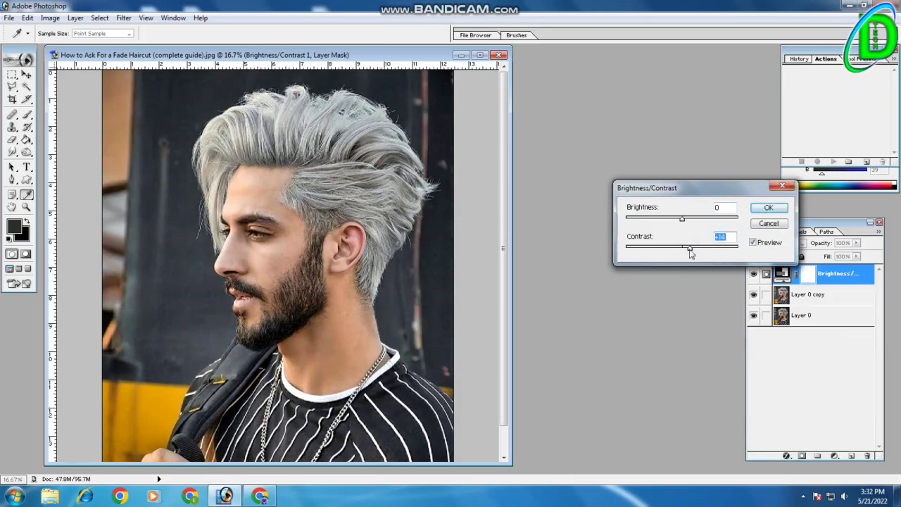
pyautogui.click(769, 207)
pyautogui.press('e')
pyautogui.press('x')
pyautogui.rightClick(279, 276)
pyautogui.press('Escape')
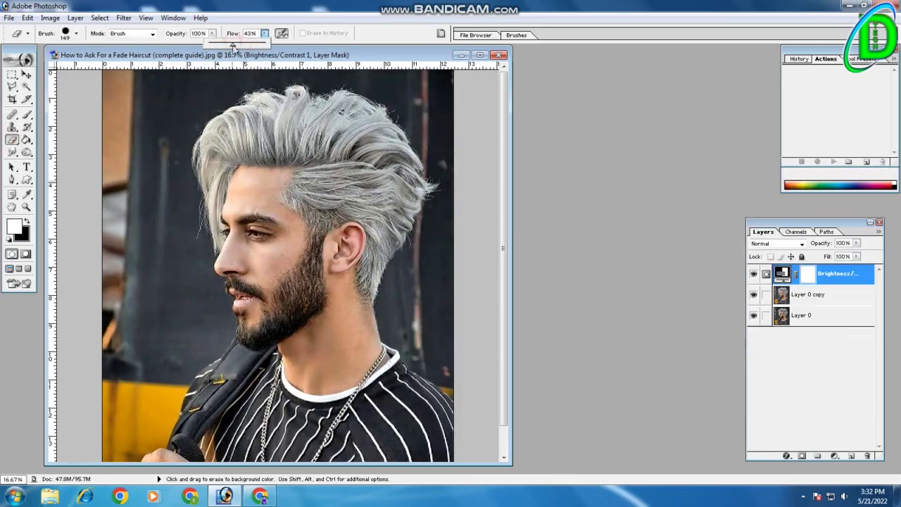
pyautogui.rightClick(342, 278)
pyautogui.doubleClick(342, 278)
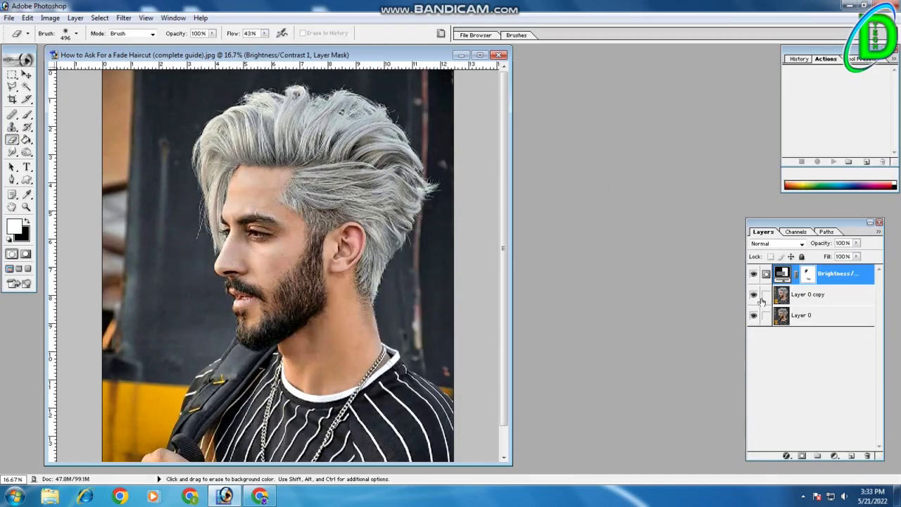
pyautogui.hotkey('ctrl', 'z')
# - Add a Curves layer with a raised curve and erase its brightening from the hair
pyautogui.click(834, 456)
pyautogui.click(831, 329)
pyautogui.moveTo(718, 250); pyautogui.dragTo(718, 242)
pyautogui.press('Return')
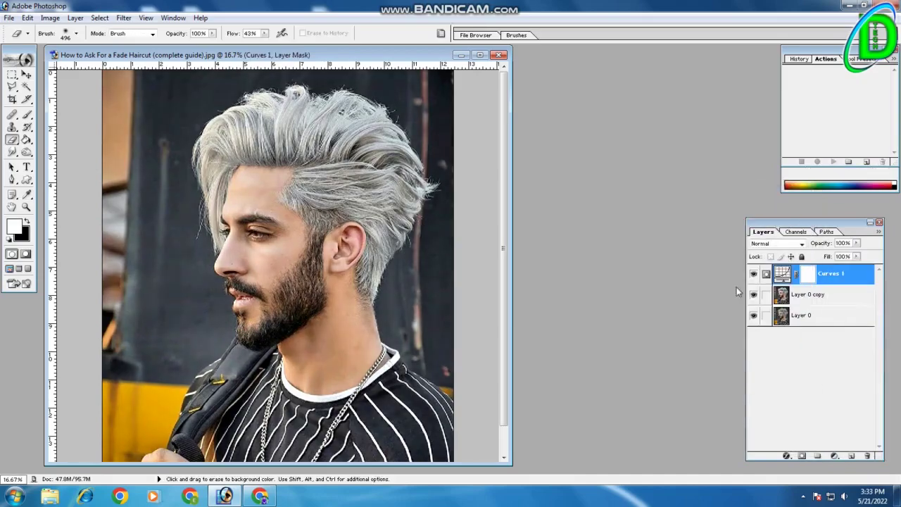
pyautogui.moveTo(391, 190); pyautogui.dragTo(334, 197)
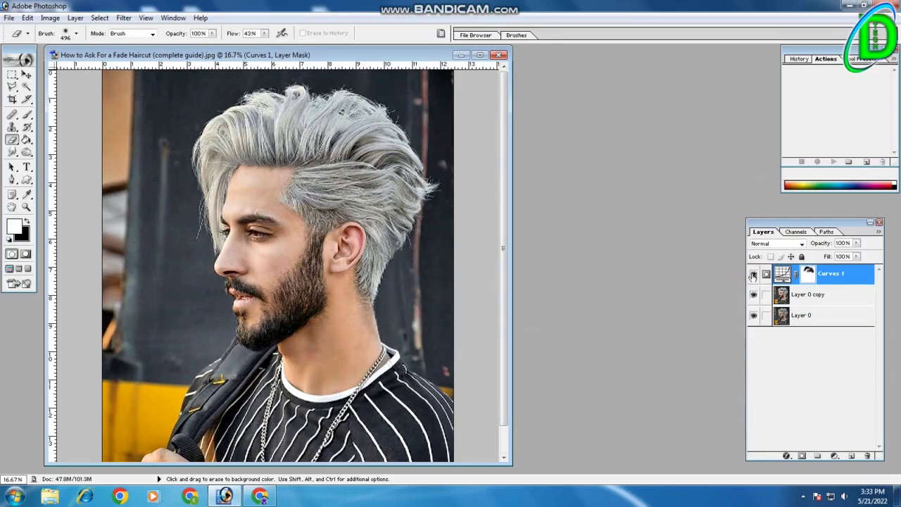
pyautogui.hotkey('ctrl', 'alt', 'z')
pyautogui.hotkey('ctrl', 'alt', 'z')
# - Duplicate the photo layer and apply a High Pass filter to the copy
pyautogui.hotkey('ctrl', 'n')
pyautogui.press('Escape')
pyautogui.hotkey('ctrl', 'j')
pyautogui.click(123, 17)
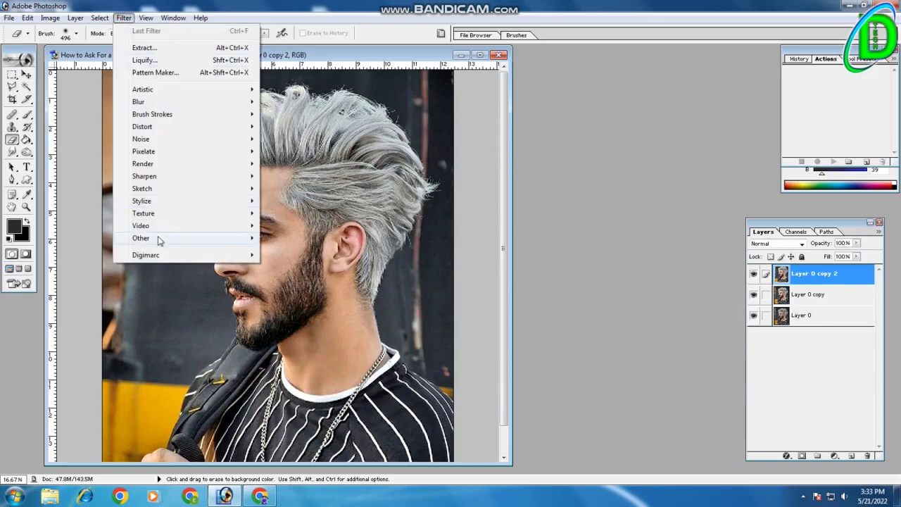
pyautogui.click(295, 252)
pyautogui.moveTo(356, 141); pyautogui.dragTo(645, 98)
pyautogui.press('Return')
pyautogui.click(774, 243)
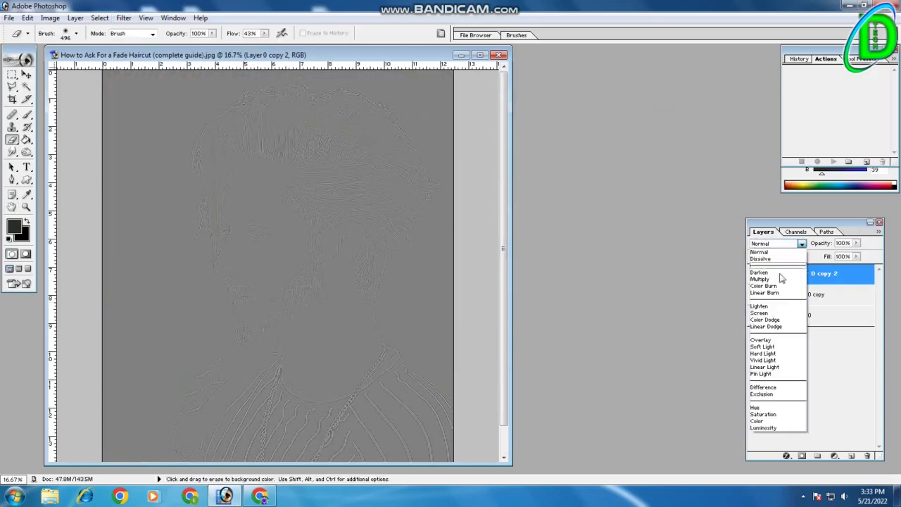
pyautogui.click(752, 274)
# - Redo the High Pass on a fresh copy with Ctrl+F and hide that layer
pyautogui.hotkey('ctrl', 'alt', 'z')
pyautogui.hotkey('ctrl', 'alt', 'z')
pyautogui.hotkey('ctrl', 'alt', 'z')
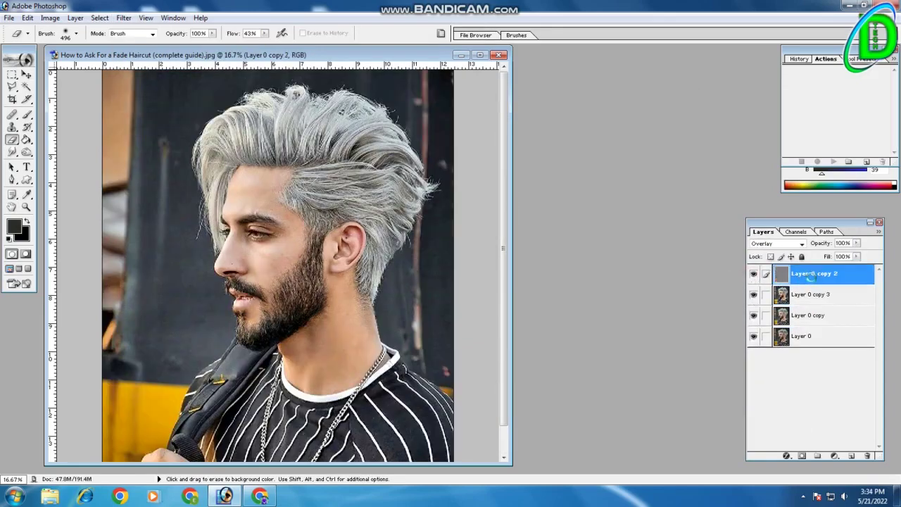
pyautogui.hotkey('ctrl', 'j')
pyautogui.hotkey('ctrl', 'f')
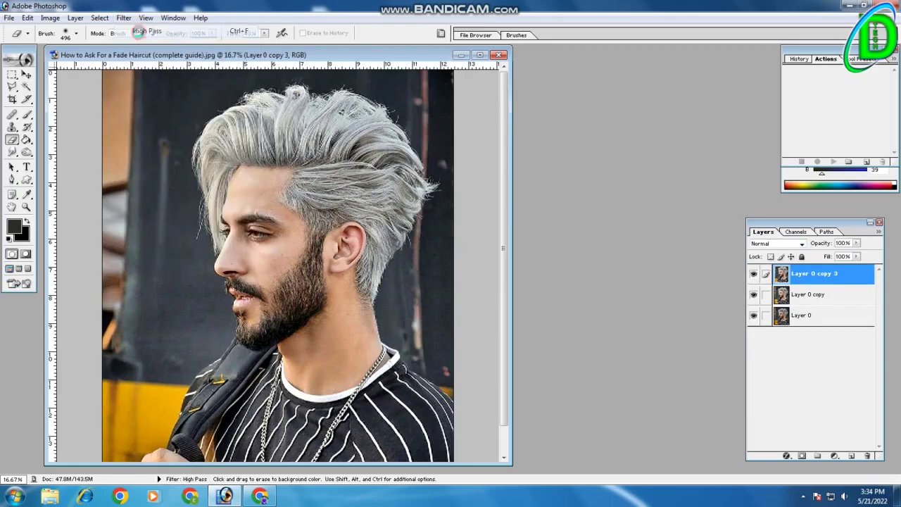
pyautogui.click(753, 274)
# - Duplicate Layer 0 copy and apply a Gaussian Blur to the new copy
pyautogui.hotkey('ctrl', 'alt', 'z')
pyautogui.hotkey('ctrl', 'alt', 'z')
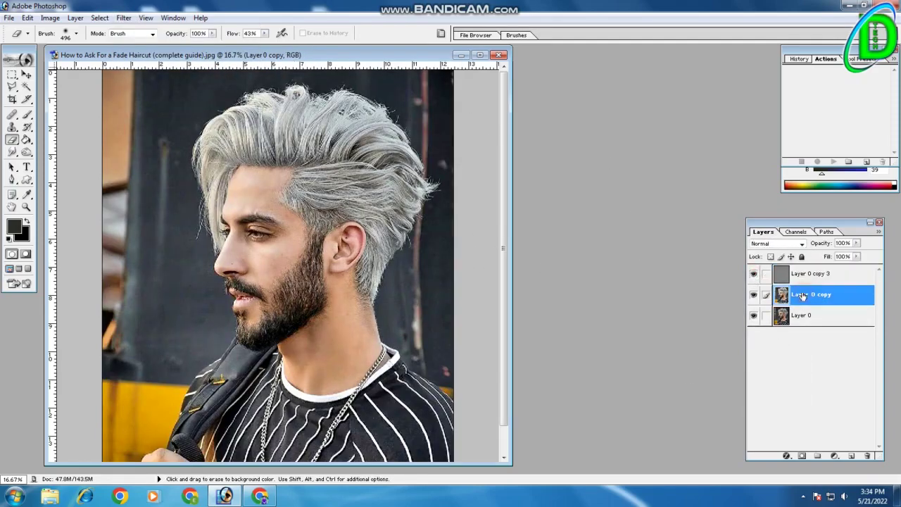
pyautogui.hotkey('ctrl', 'j')
pyautogui.click(123, 18)
pyautogui.click(289, 127)
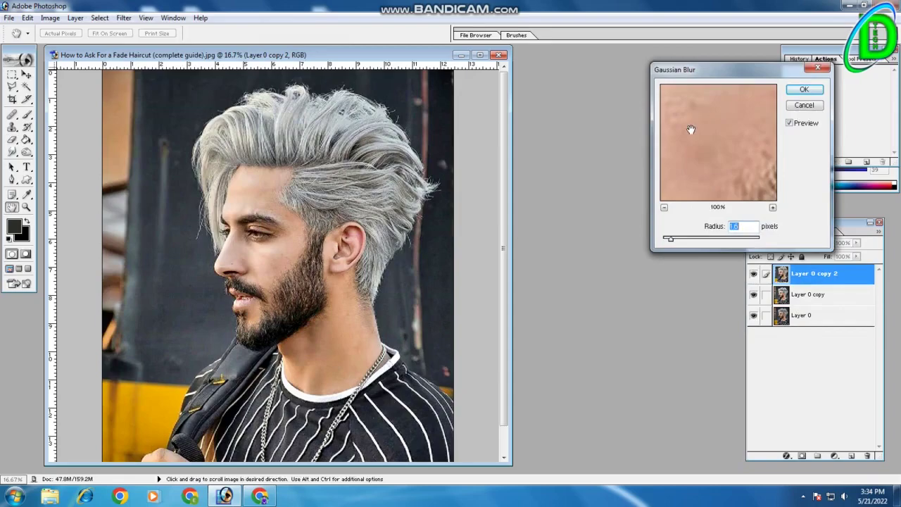
pyautogui.press('Return')
# - Add a layer mask to the blurred copy, invert it to black, and pick the Brush tool
pyautogui.press('e')
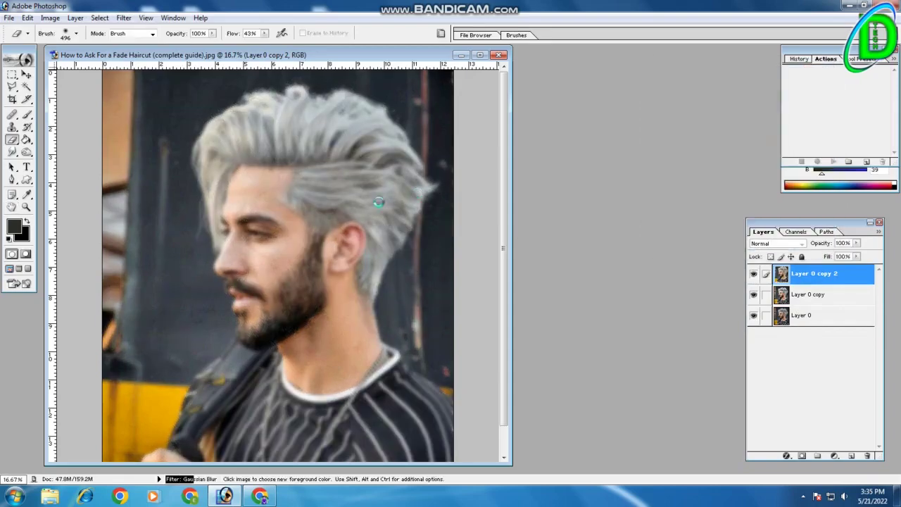
pyautogui.click(787, 456)
pyautogui.click(801, 456)
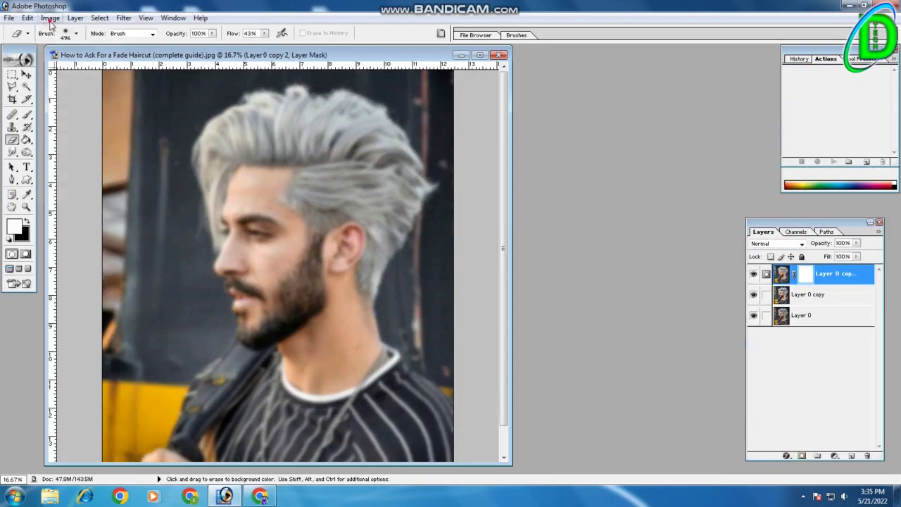
pyautogui.hotkey('ctrl', 'i')
pyautogui.click(27, 114)
pyautogui.rightClick(369, 271)
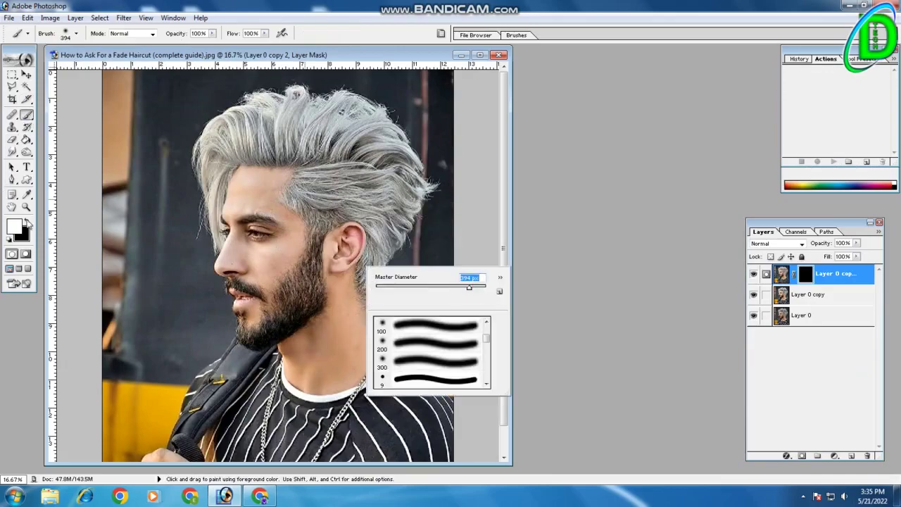
# - Zoom in, set the brush to 45% flow and size 100, and paint the forehead skin
pyautogui.press('Return')
pyautogui.hotkey('ctrl', '+')
pyautogui.hotkey('ctrl', '+')
pyautogui.hotkey('ctrl', '+')
pyautogui.hotkey('ctrl', '+')
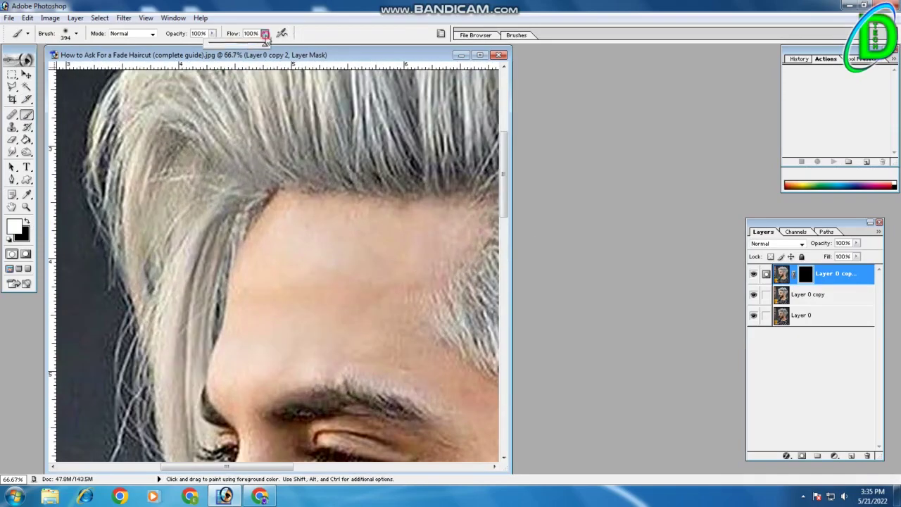
pyautogui.moveTo(266, 41); pyautogui.dragTo(234, 42)
pyautogui.press('[')
pyautogui.press('[')
pyautogui.press('[')
pyautogui.press('[')
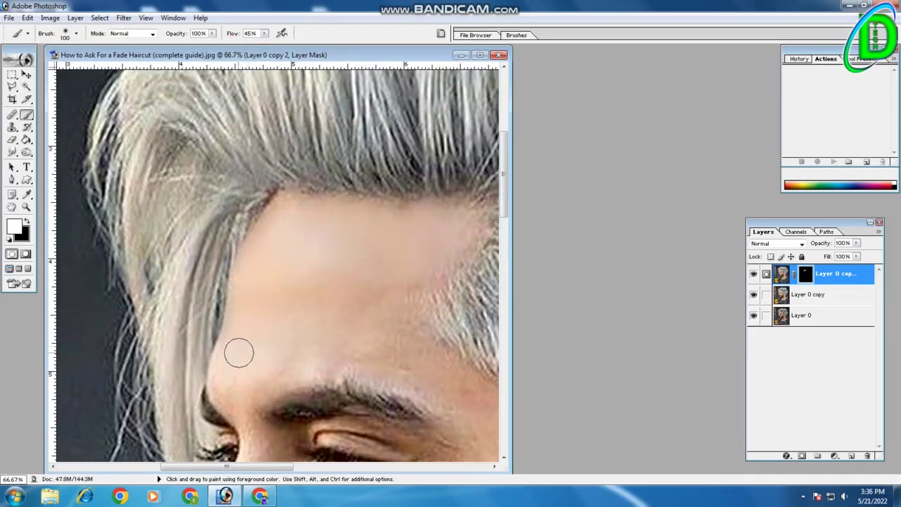
pyautogui.moveTo(239, 352); pyautogui.dragTo(288, 344)
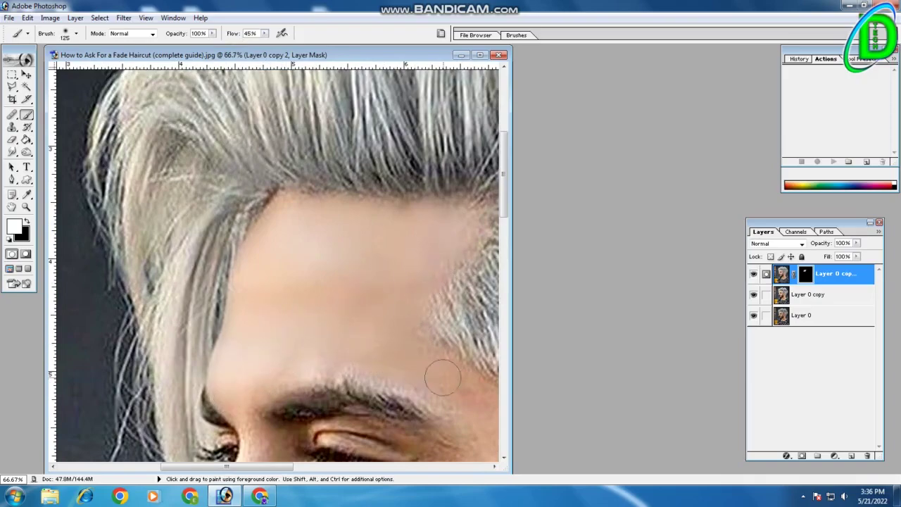
pyautogui.moveTo(442, 378); pyautogui.dragTo(360, 259)
# - Smooth the dark spot on the nose with a size-175 brush, then resize it to 125
pyautogui.scroll(-1, 454, 304)
pyautogui.scroll(-1, 411, 336)
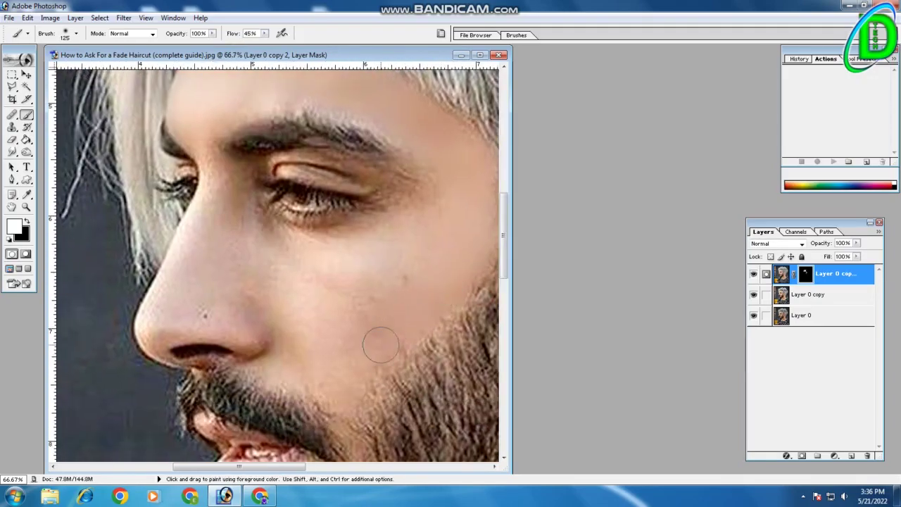
pyautogui.scroll(-1, 375, 343)
pyautogui.scroll(-1, 386, 306)
pyautogui.press(']')
pyautogui.press(']')
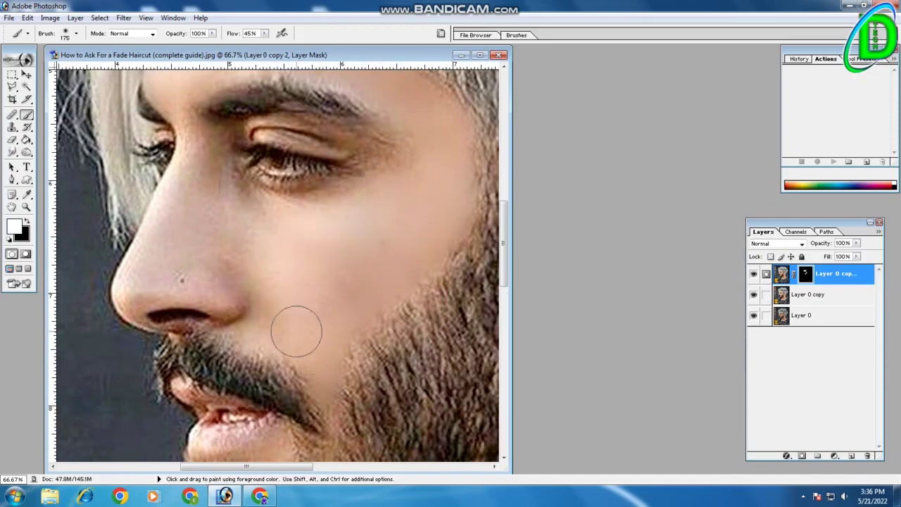
pyautogui.moveTo(218, 299); pyautogui.dragTo(156, 290)
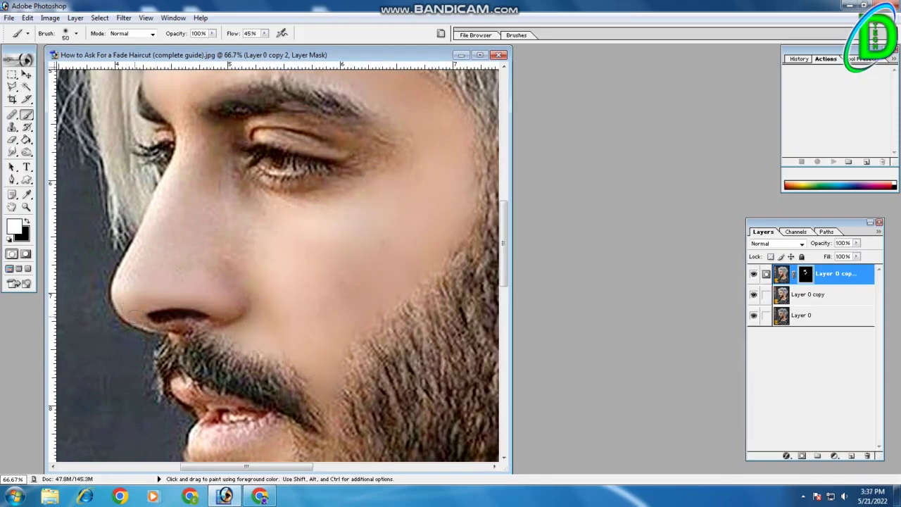
pyautogui.press(']')
pyautogui.press(']')
pyautogui.press(']')
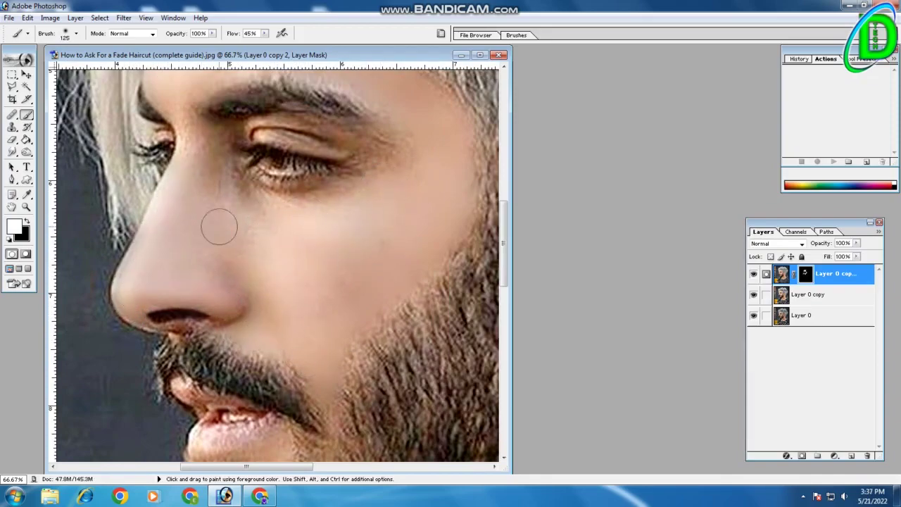
# - Zoom in and pan around the eye area
pyautogui.hotkey('ctrl', '+')
pyautogui.hscroll(3, 320, 253)
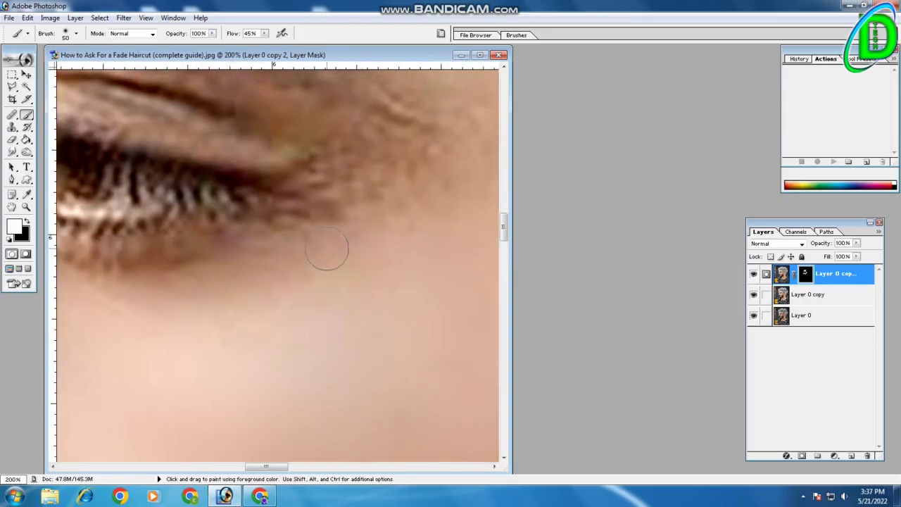
pyautogui.scroll(3, 352, 282)
pyautogui.hscroll(-1, 391, 292)
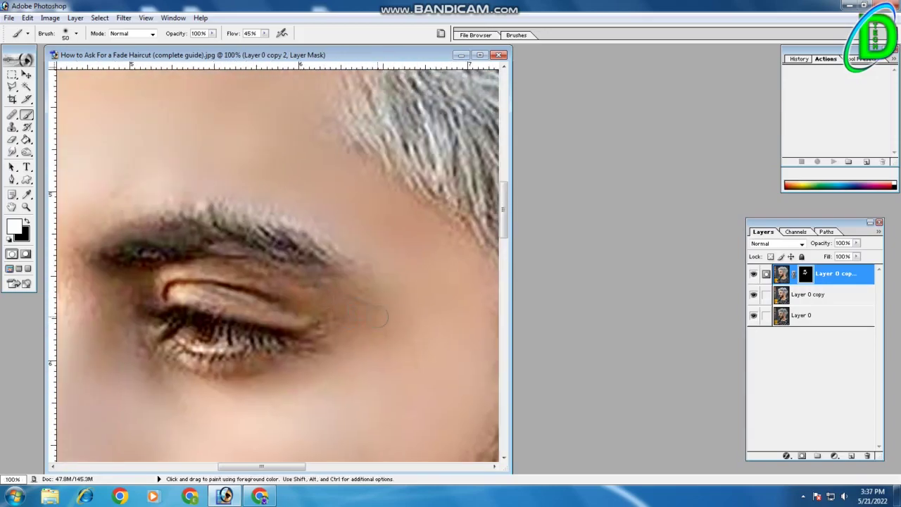
pyautogui.hscroll(-5, 282, 282)
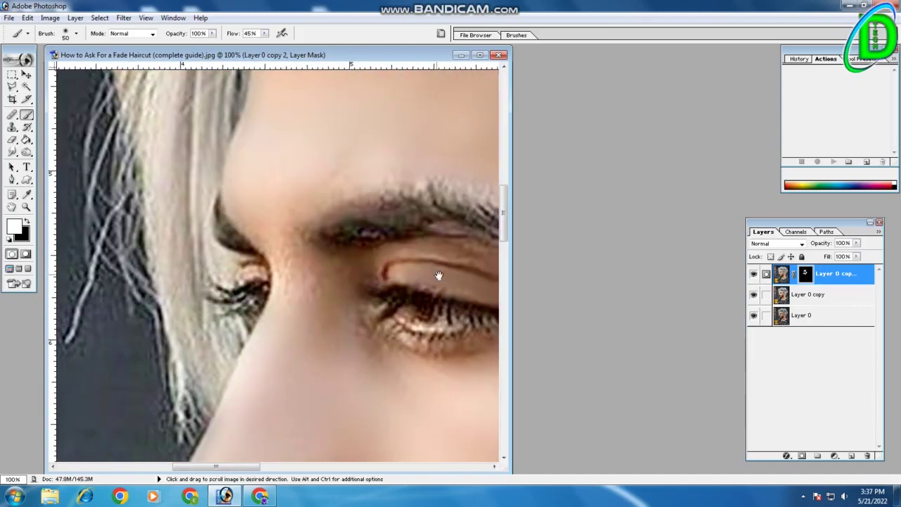
pyautogui.scroll(-1, 282, 281)
pyautogui.hscroll(3, 287, 240)
pyautogui.hscroll(2, 402, 264)
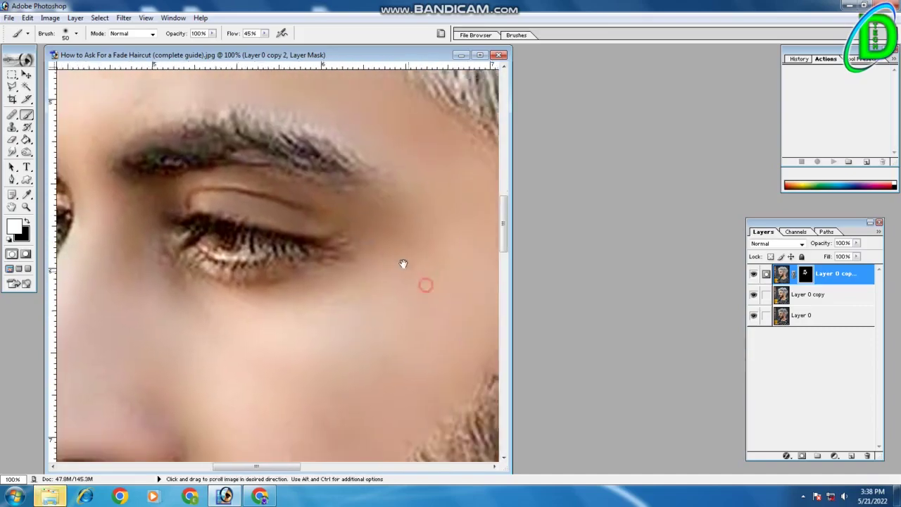
pyautogui.scroll(-8, 402, 263)
pyautogui.scroll(3, 192, 224)
pyautogui.hscroll(-3, 193, 224)
# - Smooth the lower lip with a smaller brush
pyautogui.scroll(-4, 211, 268)
pyautogui.hscroll(2, 282, 296)
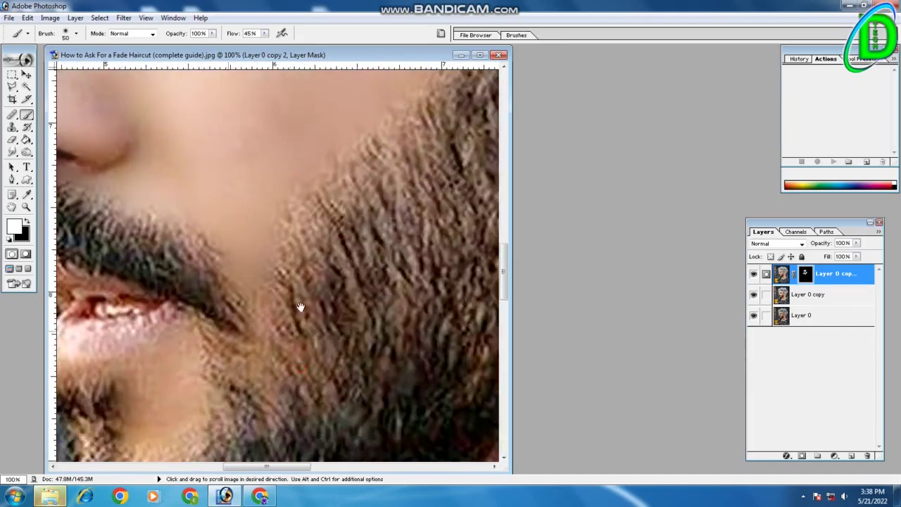
pyautogui.scroll(-1, 232, 318)
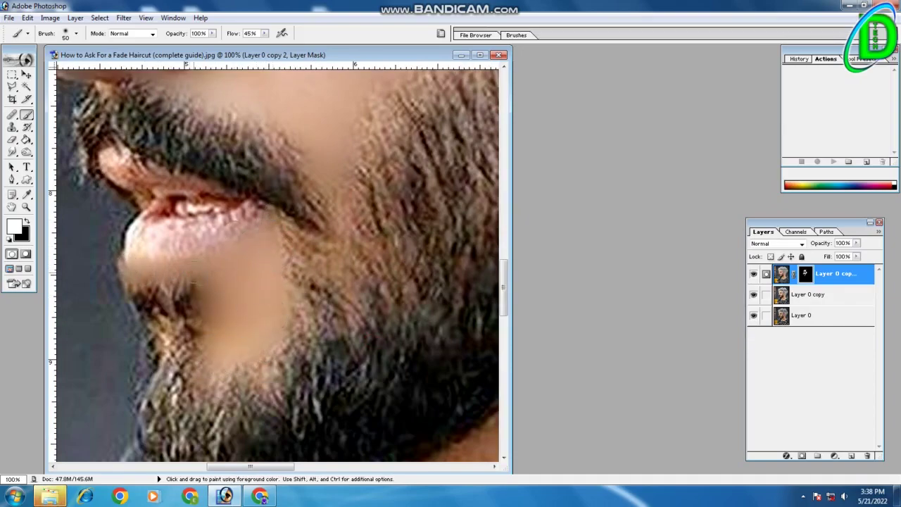
pyautogui.press('[')
pyautogui.press('[')
pyautogui.press('[')
pyautogui.moveTo(187, 224); pyautogui.dragTo(173, 234)
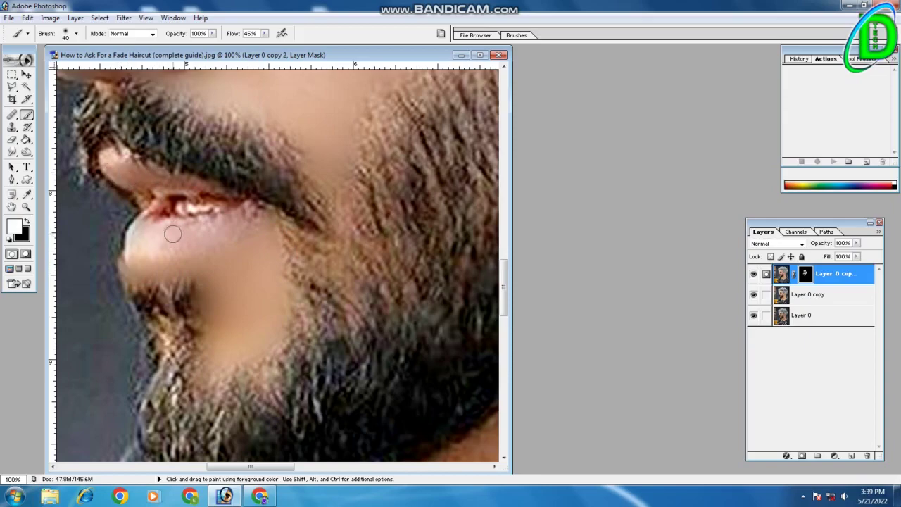
# - Smooth the ear's inner fold, outer rim and lower edge
pyautogui.press(']')
pyautogui.press(']')
pyautogui.press(']')
pyautogui.hscroll(8, 303, 309)
pyautogui.scroll(6, 302, 310)
pyautogui.hscroll(2, 303, 309)
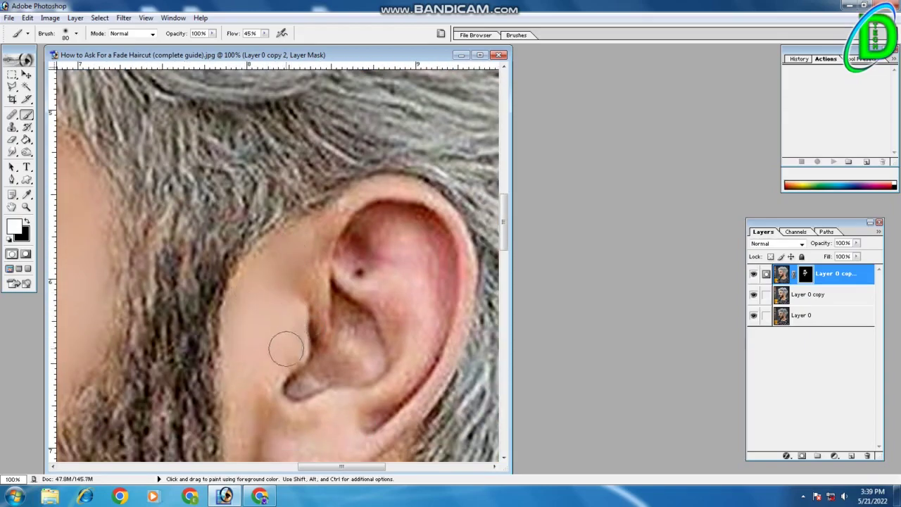
pyautogui.scroll(1, 301, 311)
pyautogui.hscroll(-1, 301, 312)
pyautogui.scroll(1, 361, 352)
pyautogui.hscroll(1, 362, 352)
pyautogui.press('[')
pyautogui.press('[')
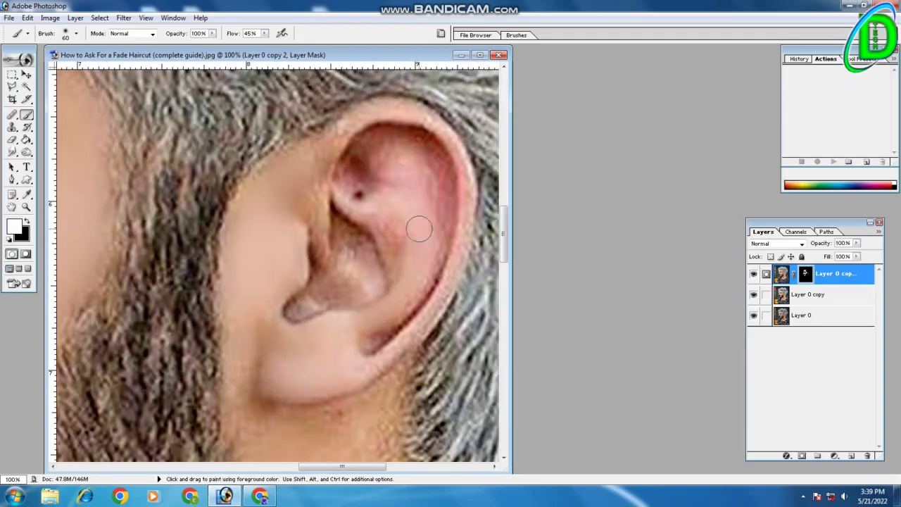
pyautogui.moveTo(326, 224); pyautogui.dragTo(447, 123)
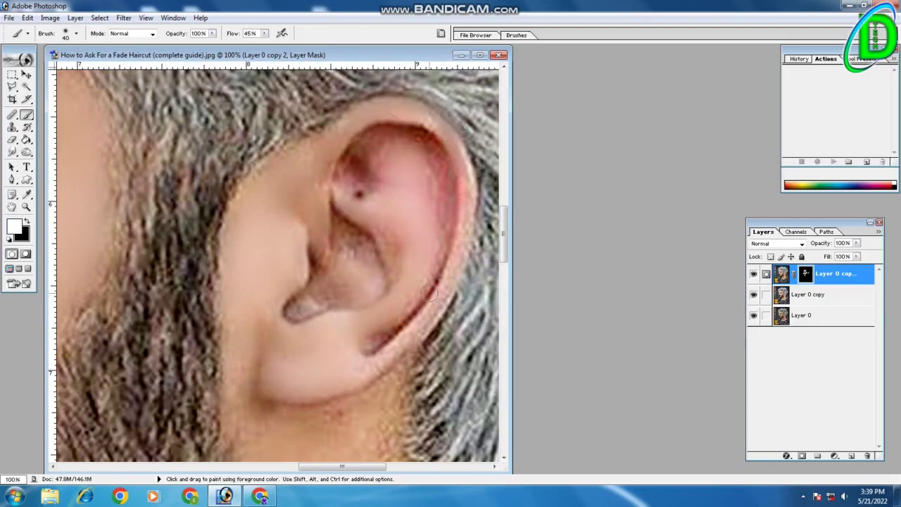
pyautogui.moveTo(430, 293); pyautogui.dragTo(335, 341)
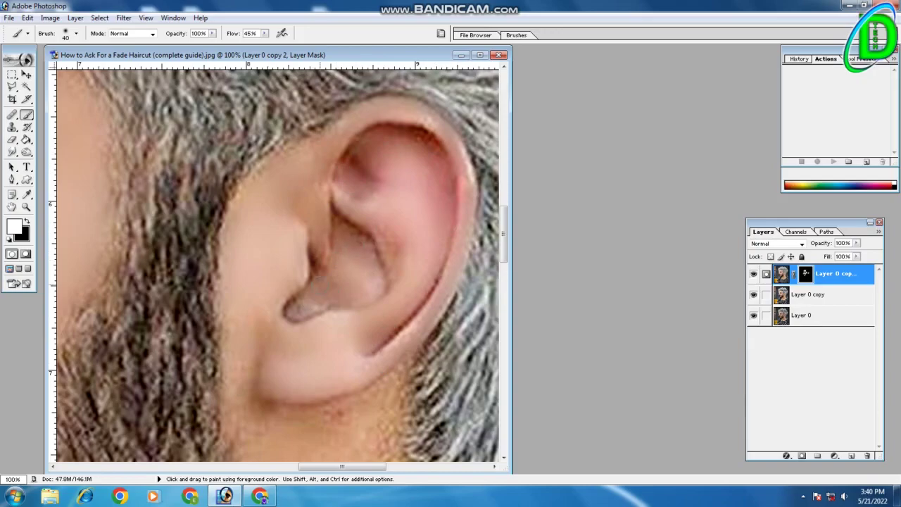
# - Smooth the skin of the hand holding the strap with a slightly larger brush
pyautogui.scroll(-4, 369, 352)
pyautogui.hscroll(-2, 331, 303)
pyautogui.press(']')
pyautogui.press(']')
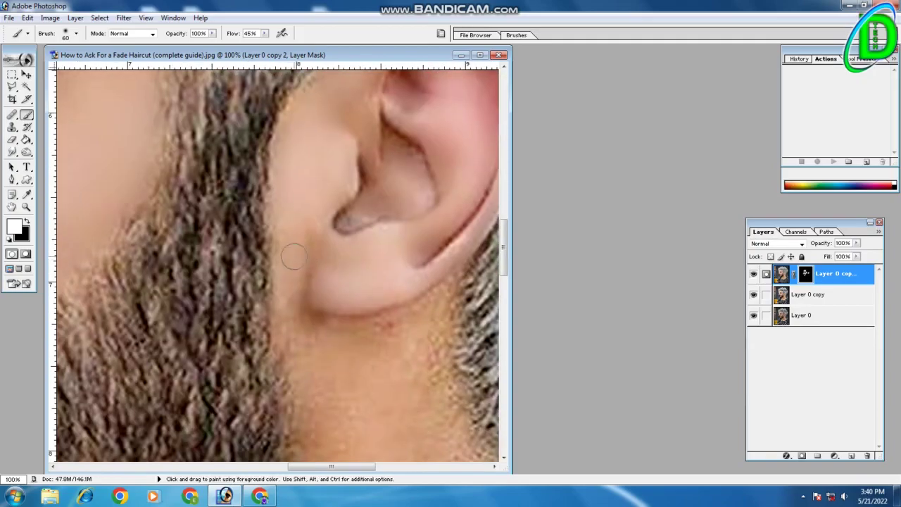
pyautogui.scroll(-3, 422, 354)
pyautogui.hscroll(2, 337, 280)
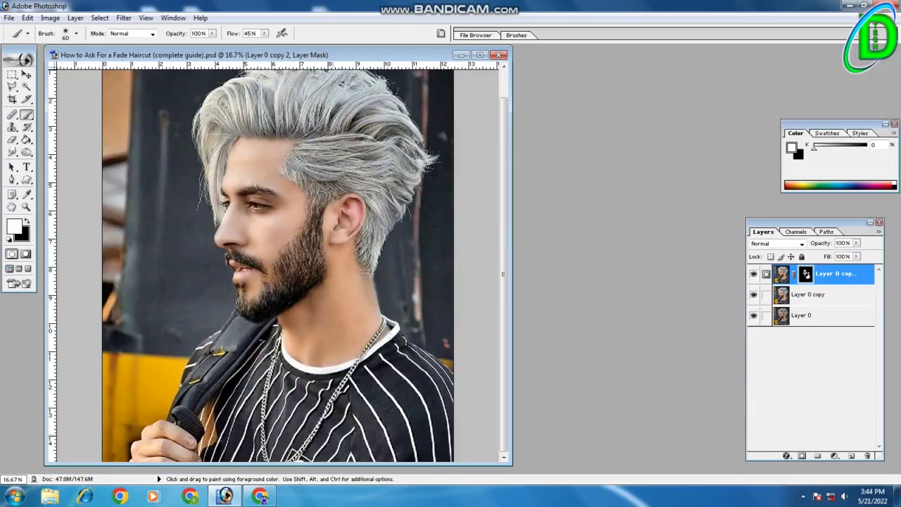
pyautogui.scroll(2, 340, 331)
pyautogui.scroll(2, 340, 331)
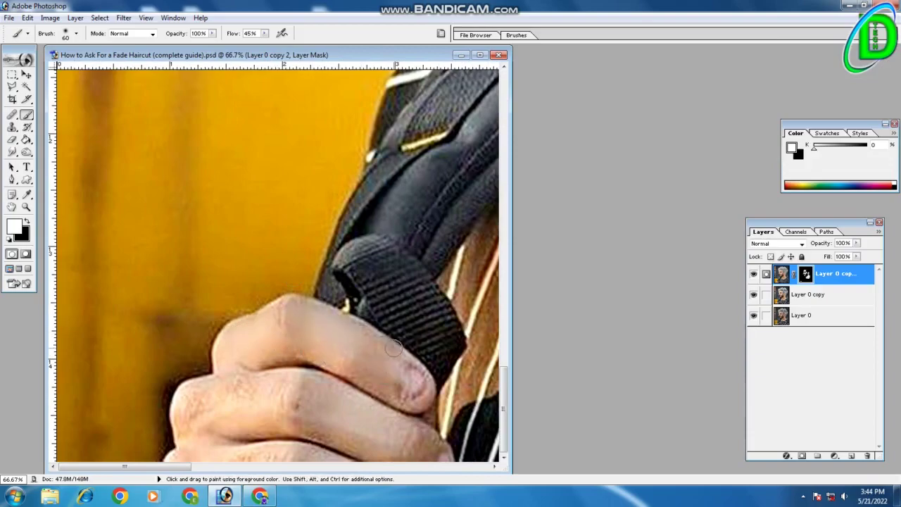
pyautogui.moveTo(185, 389); pyautogui.dragTo(215, 412)
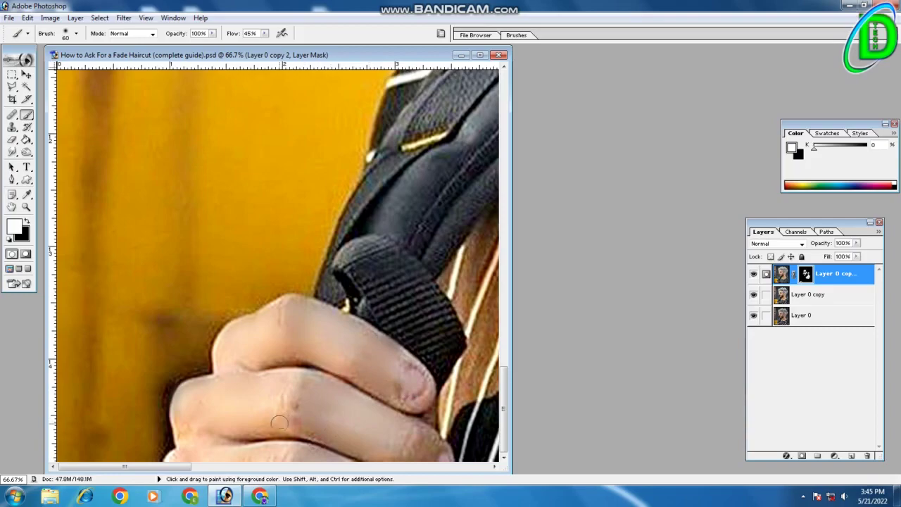
pyautogui.scroll(-4, 340, 303)
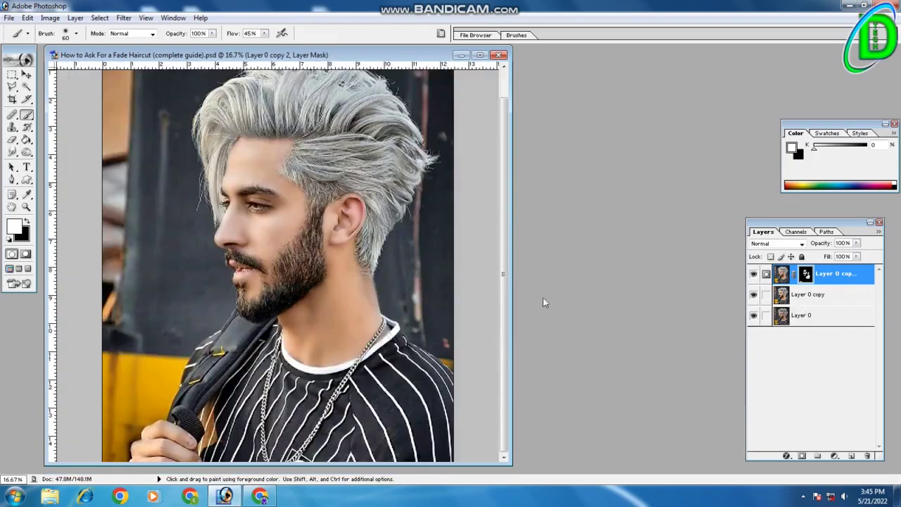
# - Stamp the visible smoothing into a merged layer and toggle it to compare
pyautogui.click(856, 242)
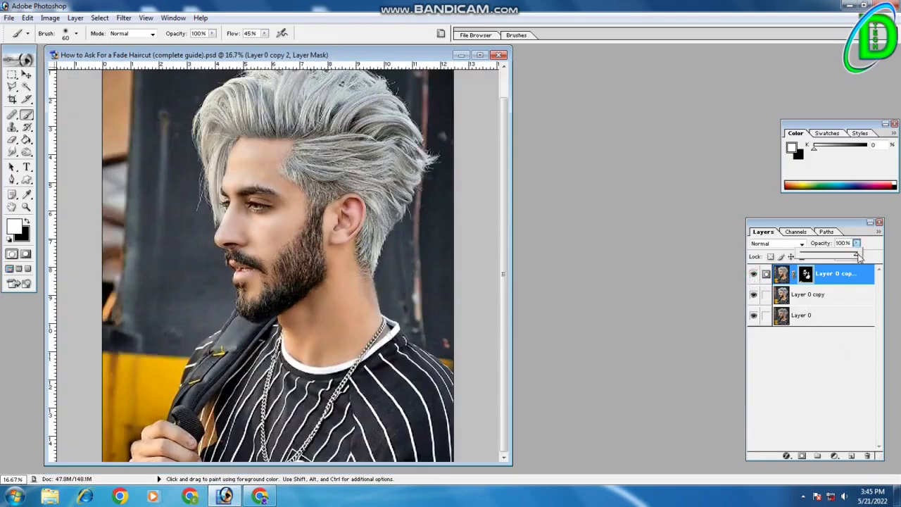
pyautogui.hotkey('ctrl', 'alt', 'e')
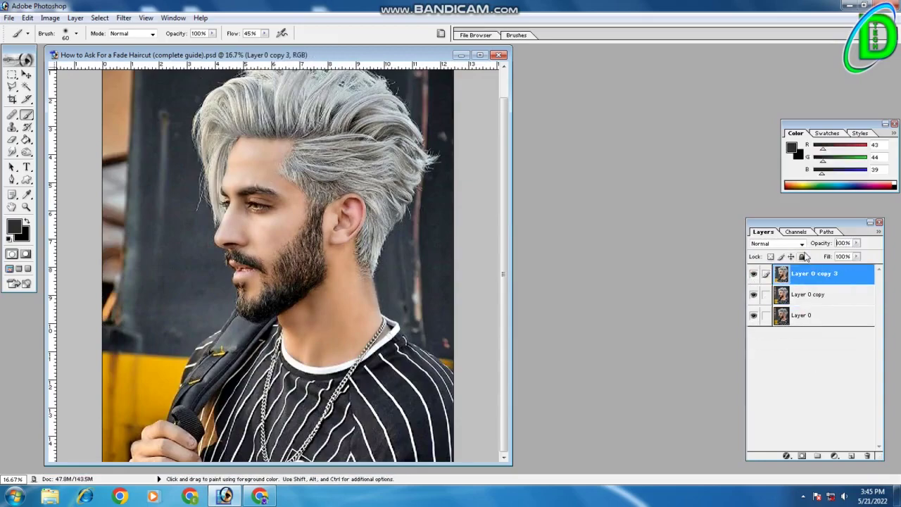
pyautogui.click(752, 274)
pyautogui.click(754, 276)
# - Add a new layer filled white with the Paint Bucket, blended as Soft Light
pyautogui.click(851, 456)
pyautogui.press('x')
pyautogui.press('g')
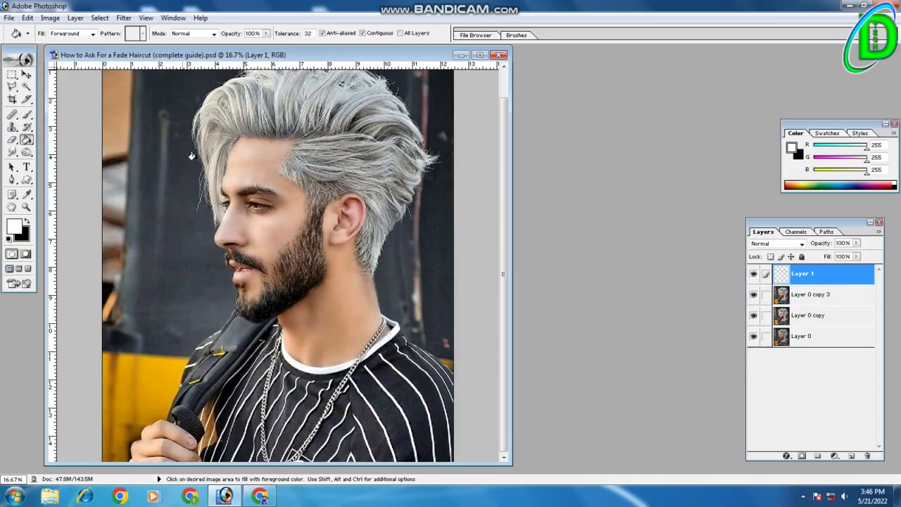
pyautogui.click(211, 162)
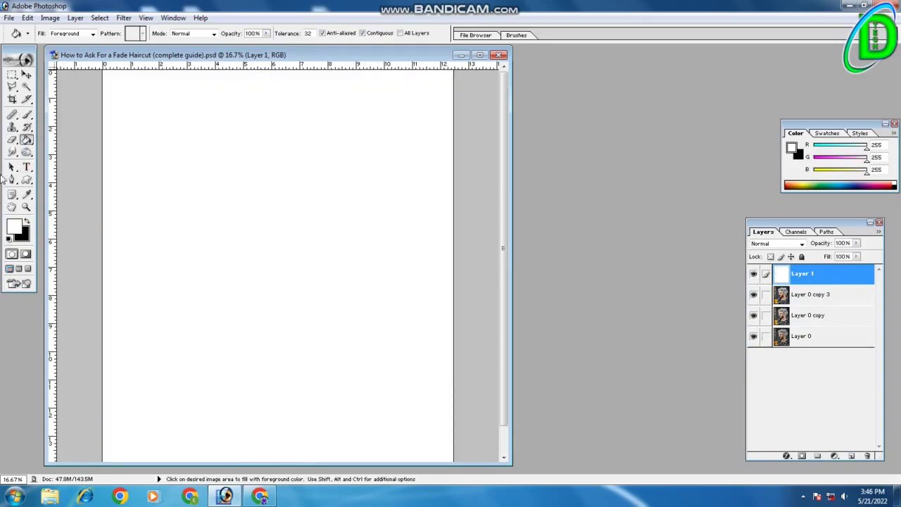
pyautogui.click(778, 243)
pyautogui.click(774, 340)
# - Add a mask to Layer 1 and invert it to black
pyautogui.click(802, 456)
pyautogui.click(75, 17)
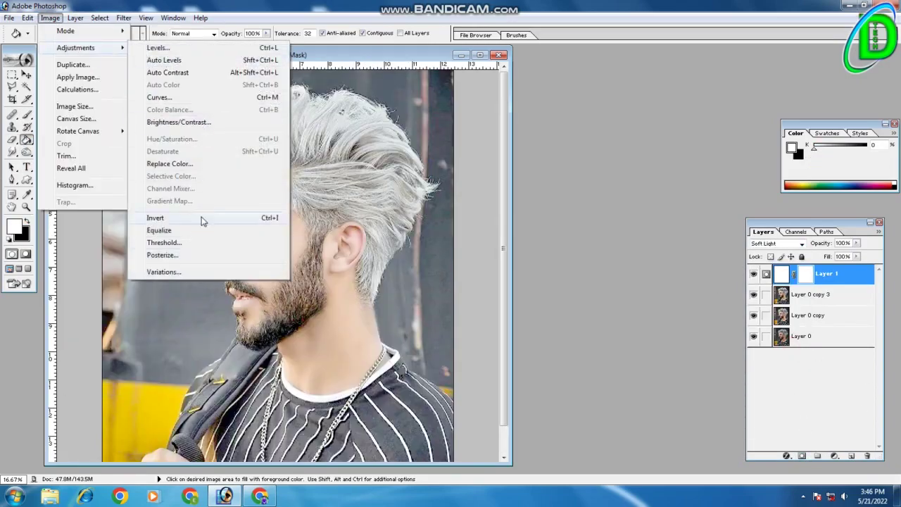
pyautogui.click(155, 218)
pyautogui.press('b')
pyautogui.scroll(3, 305, 328)
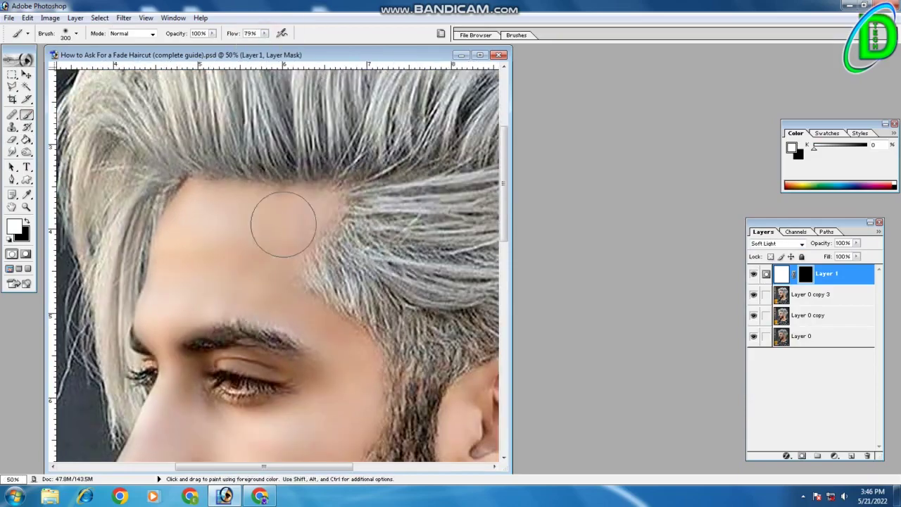
# - Brighten the forehead, temple and nose area with soft white strokes on Layer 1's mask
pyautogui.moveTo(283, 224)
pyautogui.mouseDown()
pyautogui.moveTo(268, 211)
pyautogui.moveTo(252, 252)
pyautogui.moveTo(231, 247)
pyautogui.mouseUp()
pyautogui.press('[')
pyautogui.press('[')
pyautogui.moveTo(157, 312)
pyautogui.mouseDown()
pyautogui.moveTo(282, 242)
pyautogui.moveTo(340, 345)
pyautogui.moveTo(328, 227)
pyautogui.moveTo(272, 368)
pyautogui.moveTo(242, 356)
pyautogui.moveTo(261, 398)
pyautogui.moveTo(345, 260)
pyautogui.mouseUp()
pyautogui.press(']')
pyautogui.press('[')
pyautogui.press('[')
pyautogui.hotkey('ctrl', '+')
pyautogui.hotkey('shift', '4')
pyautogui.hotkey('shift', '9')
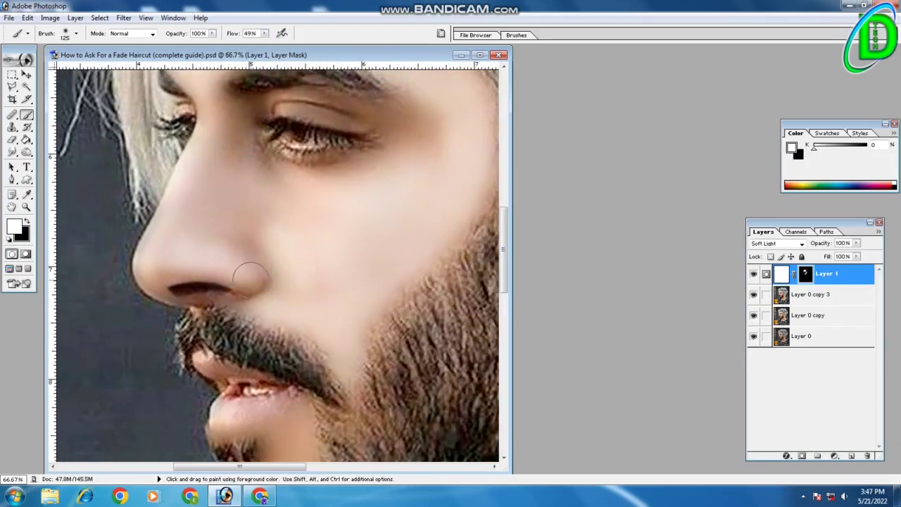
pyautogui.moveTo(250, 275)
pyautogui.mouseDown()
pyautogui.moveTo(150, 272)
pyautogui.moveTo(232, 303)
pyautogui.mouseUp()
pyautogui.press(']')
pyautogui.scroll(2, 189, 220)
pyautogui.moveTo(157, 251)
pyautogui.mouseDown()
pyautogui.moveTo(189, 219)
pyautogui.moveTo(294, 245)
pyautogui.moveTo(195, 268)
pyautogui.mouseUp()
# - Lighten the upper eyelid and the dark shadow under the eye at 11% flow
pyautogui.press(']')
pyautogui.press(']')
pyautogui.hotkey('shift', '1')
pyautogui.hotkey('shift', '1')
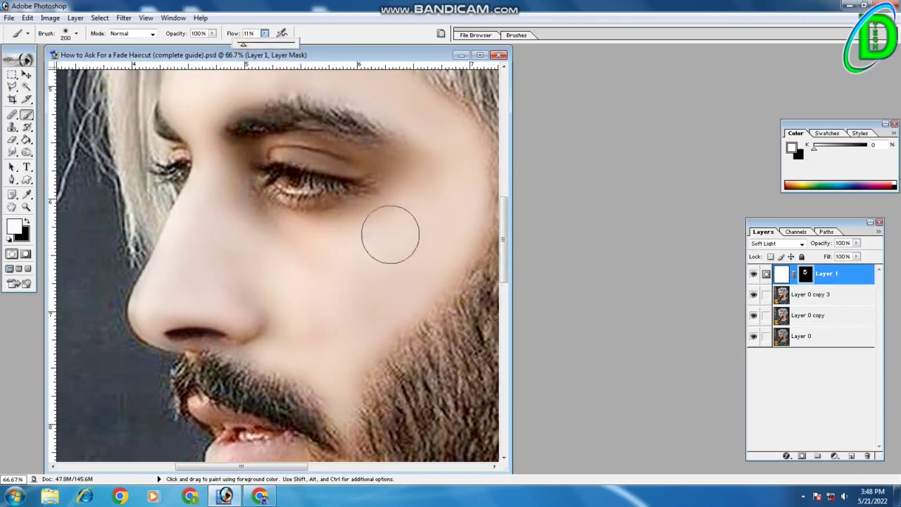
pyautogui.press('[')
pyautogui.press('[')
pyautogui.press('[')
pyautogui.moveTo(383, 166)
pyautogui.mouseDown()
pyautogui.moveTo(282, 140)
pyautogui.moveTo(239, 148)
pyautogui.mouseUp()
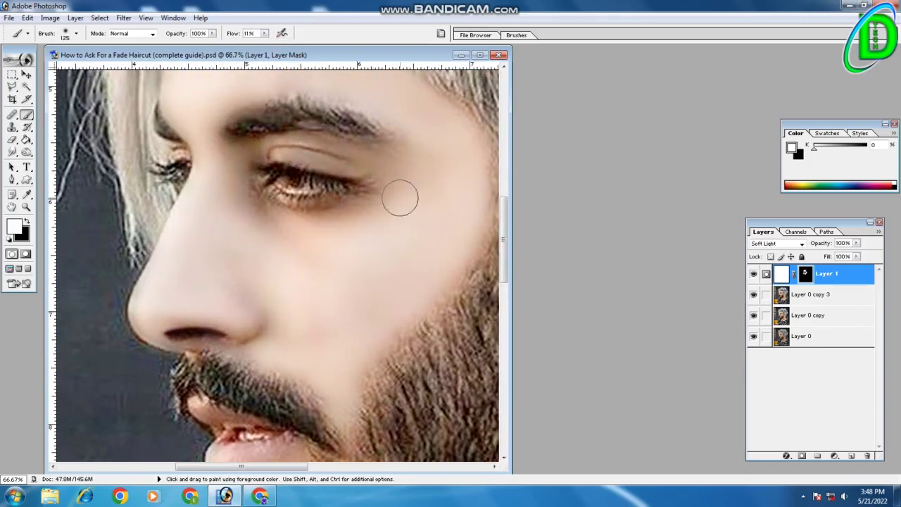
pyautogui.moveTo(400, 199)
pyautogui.mouseDown()
pyautogui.moveTo(292, 253)
pyautogui.moveTo(271, 42)
pyautogui.mouseUp()
# - Lighten the skin below the lower lip and on the chin
pyautogui.moveTo(285, 264); pyautogui.dragTo(246, 338)
pyautogui.moveTo(265, 33); pyautogui.dragTo(238, 50)
pyautogui.moveTo(271, 334); pyautogui.dragTo(205, 292)
pyautogui.press('[')
pyautogui.press('[')
pyautogui.press('[')
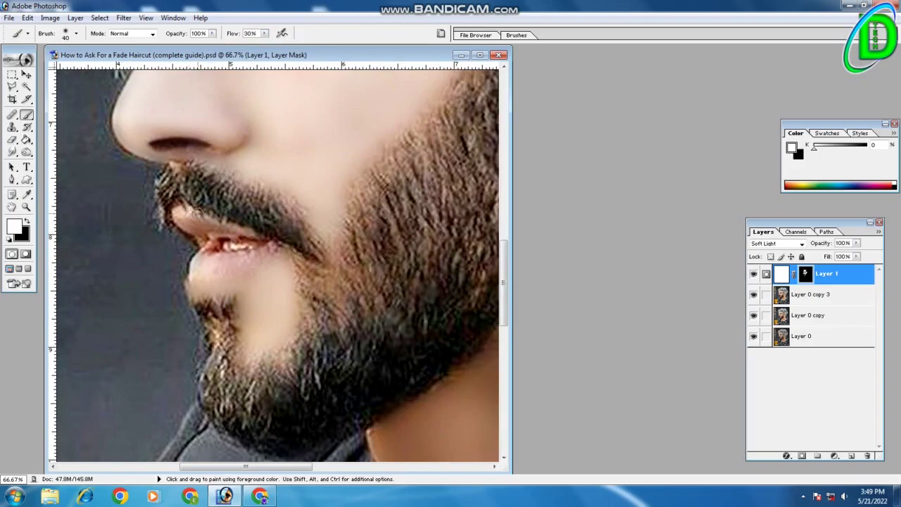
# - Brighten the skin around and beside the ear
pyautogui.moveTo(422, 176); pyautogui.dragTo(64, 324)
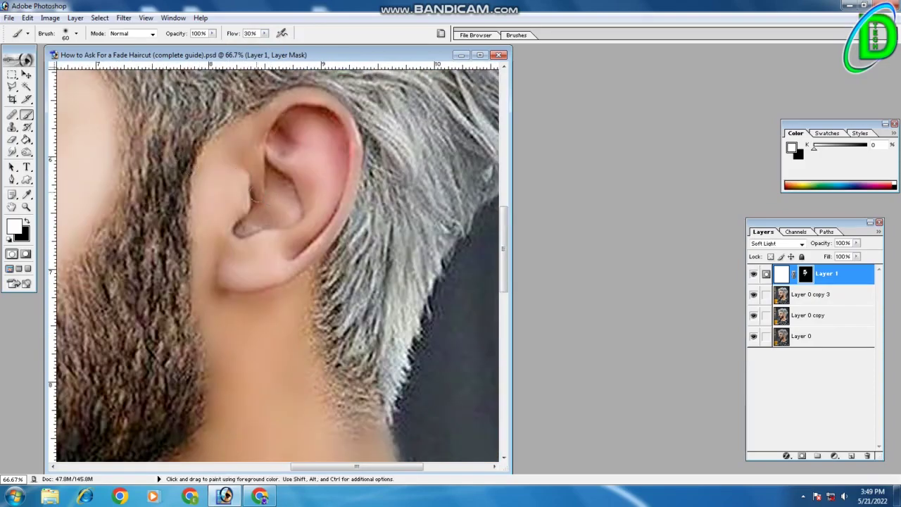
pyautogui.press(']')
pyautogui.press(']')
pyautogui.press(']')
pyautogui.moveTo(264, 33); pyautogui.dragTo(278, 51)
pyautogui.moveTo(202, 181)
pyautogui.mouseDown()
pyautogui.moveTo(259, 268)
pyautogui.moveTo(324, 169)
pyautogui.moveTo(296, 91)
pyautogui.moveTo(344, 225)
pyautogui.moveTo(289, 233)
pyautogui.moveTo(293, 145)
pyautogui.moveTo(309, 127)
pyautogui.moveTo(282, 183)
pyautogui.moveTo(313, 116)
pyautogui.mouseUp()
pyautogui.press('[')
pyautogui.press('[')
pyautogui.press('[')
# - Lighten the neck skin and the hand's fingers, then restore full brush flow
pyautogui.press(']')
pyautogui.press(']')
pyautogui.hotkey('ctrl', '-')
pyautogui.press(']')
pyautogui.press(']')
pyautogui.press(']')
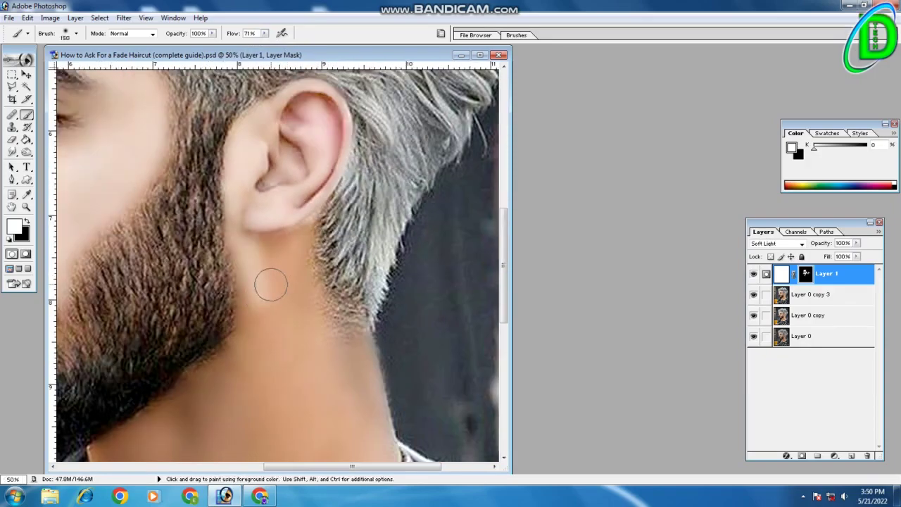
pyautogui.moveTo(265, 33); pyautogui.dragTo(252, 46)
pyautogui.moveTo(240, 438)
pyautogui.mouseDown()
pyautogui.moveTo(225, 271)
pyautogui.moveTo(252, 201)
pyautogui.moveTo(392, 302)
pyautogui.moveTo(356, 334)
pyautogui.moveTo(417, 253)
pyautogui.mouseUp()
pyautogui.press('[')
pyautogui.press('[')
pyautogui.press('[')
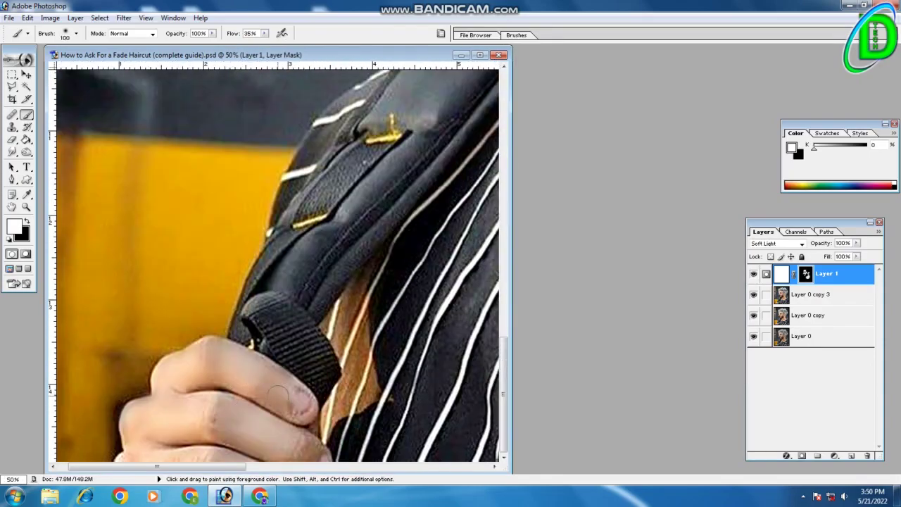
pyautogui.moveTo(278, 393)
pyautogui.mouseDown()
pyautogui.moveTo(211, 362)
pyautogui.moveTo(207, 408)
pyautogui.moveTo(225, 444)
pyautogui.moveTo(303, 408)
pyautogui.mouseUp()
pyautogui.hotkey('shift', '0')
pyautogui.hotkey('ctrl', '-')
pyautogui.hotkey('ctrl', '-')
pyautogui.hotkey('ctrl', '-')
pyautogui.press(']')
pyautogui.press(']')
pyautogui.press(']')
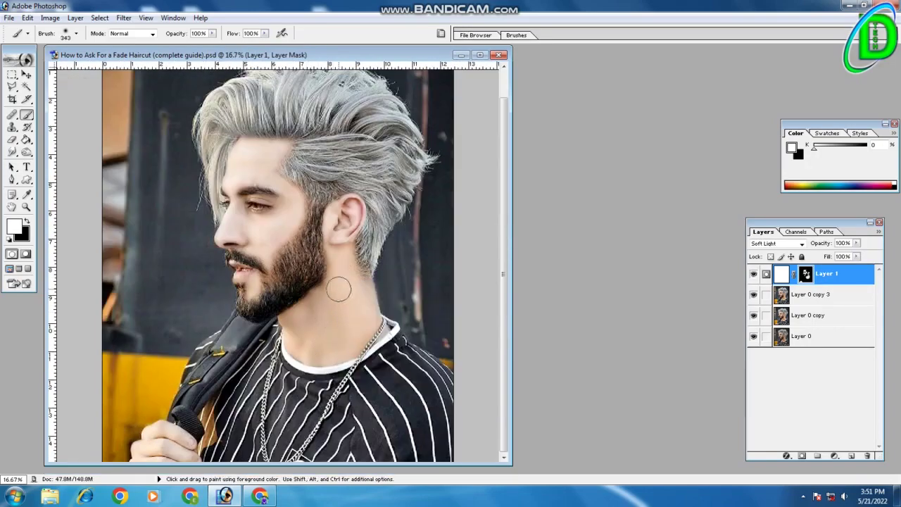
# - Toggle Layer 1's visibility to compare, keeping its Soft Light blend mode
pyautogui.click(753, 275)
pyautogui.click(754, 274)
pyautogui.click(753, 275)
pyautogui.click(754, 274)
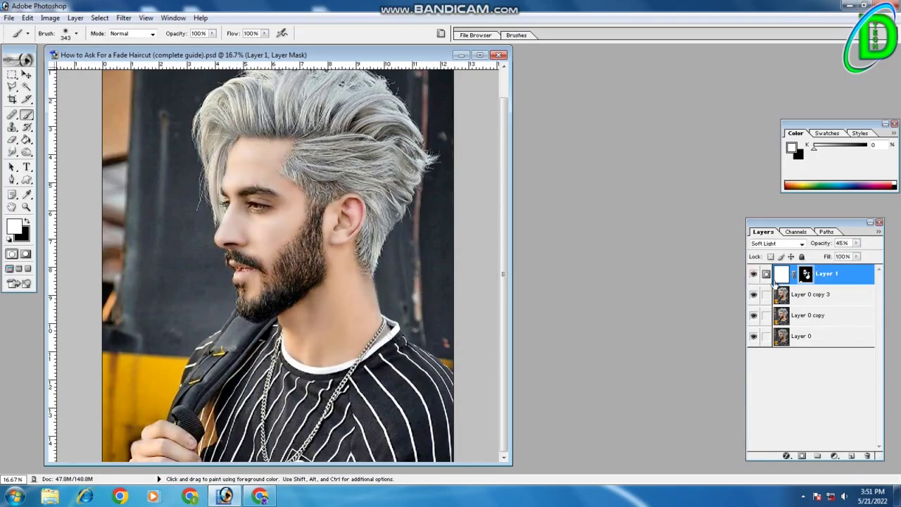
pyautogui.click(778, 243)
pyautogui.click(774, 350)
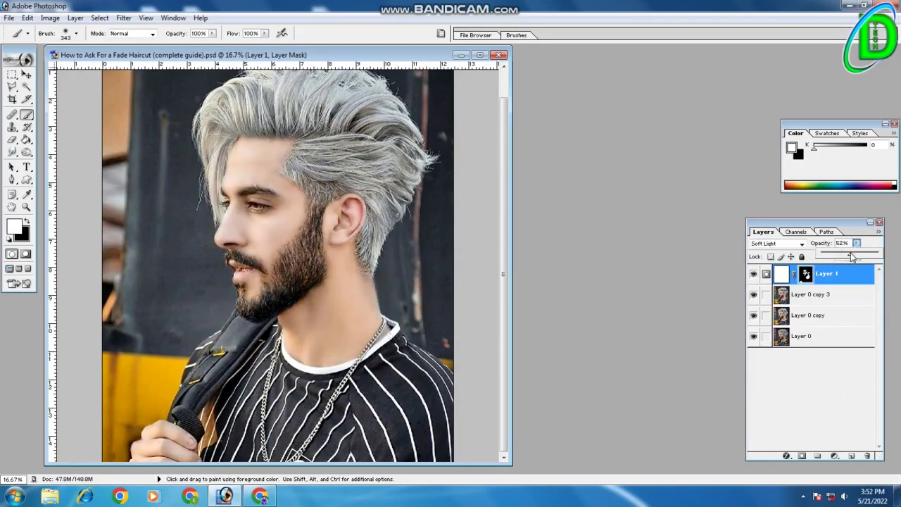
pyautogui.click(753, 274)
pyautogui.click(753, 275)
# - Lower Layer 1's opacity to 45% and review the result
pyautogui.moveTo(753, 335)
pyautogui.mouseDown()
pyautogui.moveTo(755, 276)
pyautogui.moveTo(750, 288)
pyautogui.mouseUp()
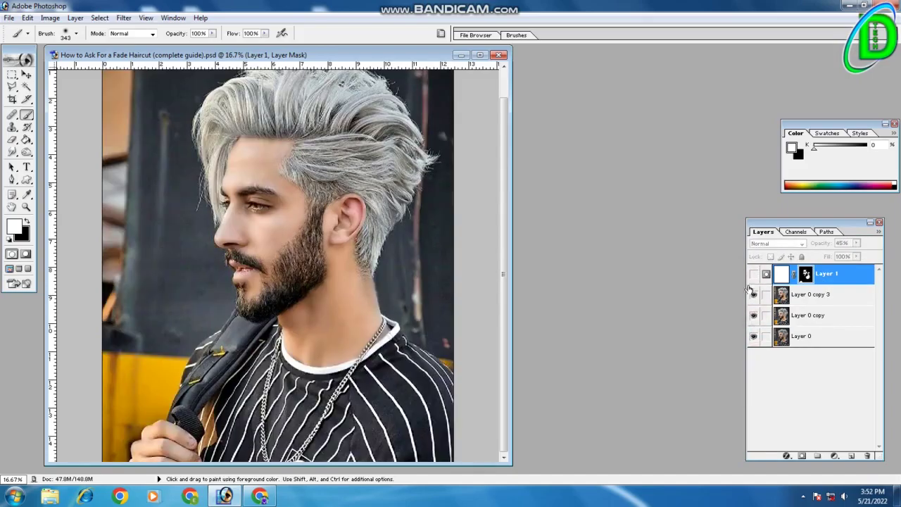
pyautogui.click(753, 275)
pyautogui.hotkey('ctrl', '-')
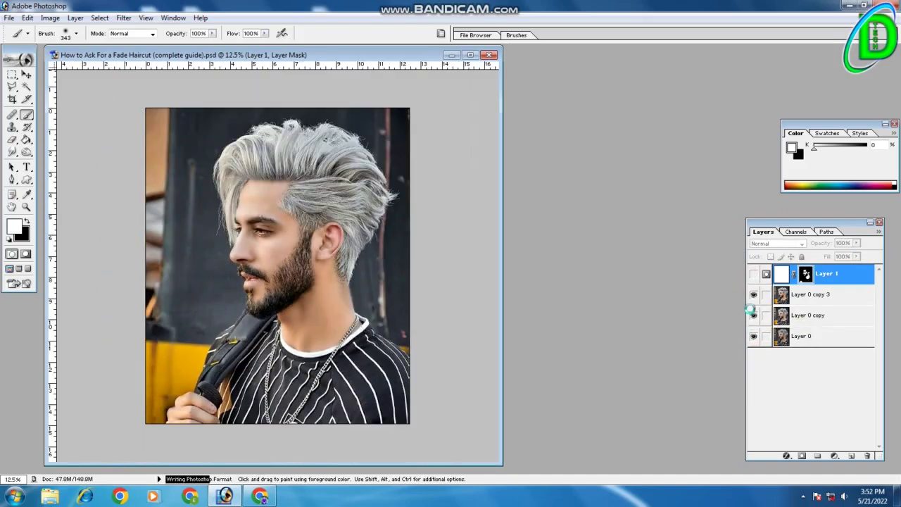
pyautogui.hotkey('ctrl', '+')
pyautogui.hotkey('ctrl', '+')
pyautogui.hotkey('ctrl', '+')
# - Add an empty Layer 2 and set brush flow to 23%, undoing a red test stroke
pyautogui.click(850, 458)
pyautogui.hotkey('ctrl', '+')
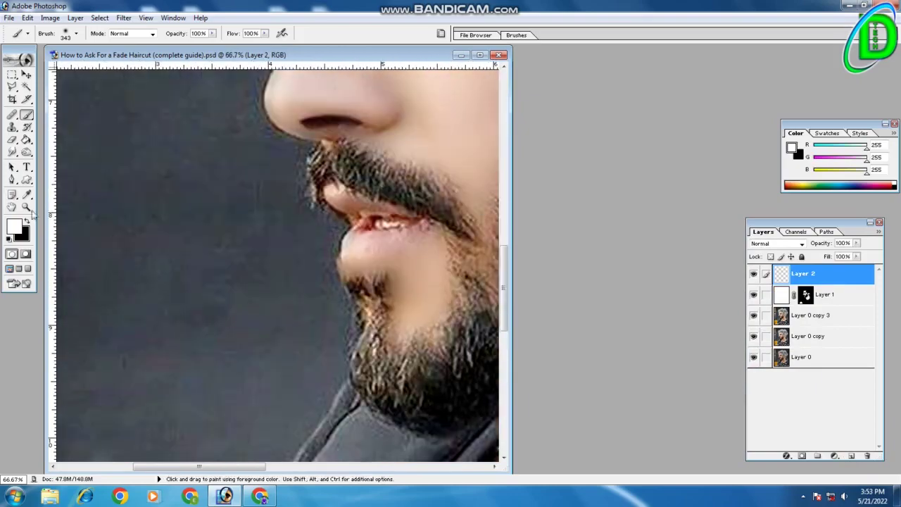
pyautogui.hotkey('shift', '2')
pyautogui.hotkey('shift', '3')
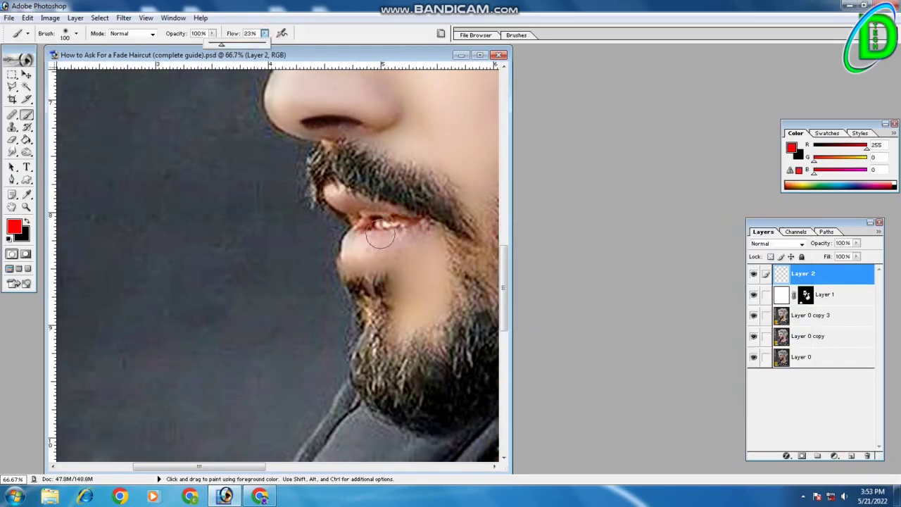
pyautogui.moveTo(413, 237); pyautogui.dragTo(342, 243)
pyautogui.hotkey('ctrl', 'z')
# - Switch the foreground colour to magenta F000FF and paint over the lips
pyautogui.click(14, 225)
pyautogui.click(687, 281)
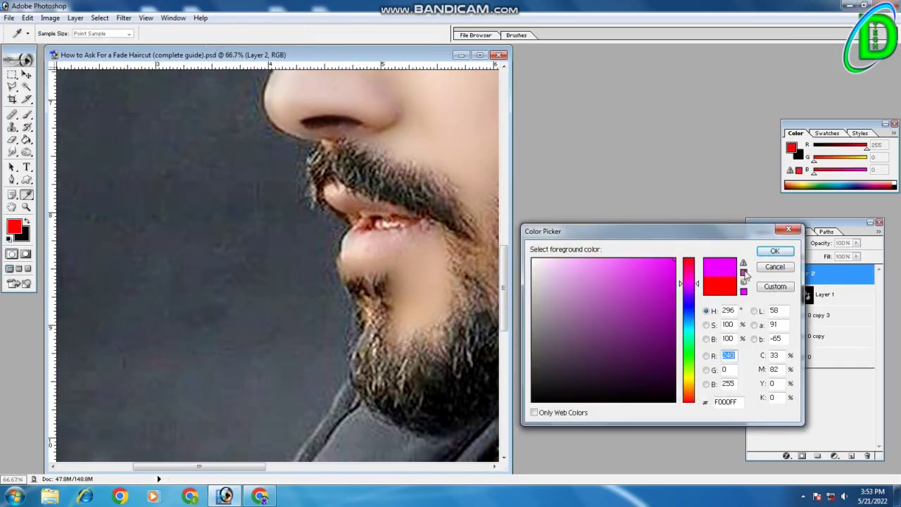
pyautogui.press('Return')
pyautogui.moveTo(426, 229); pyautogui.dragTo(380, 236)
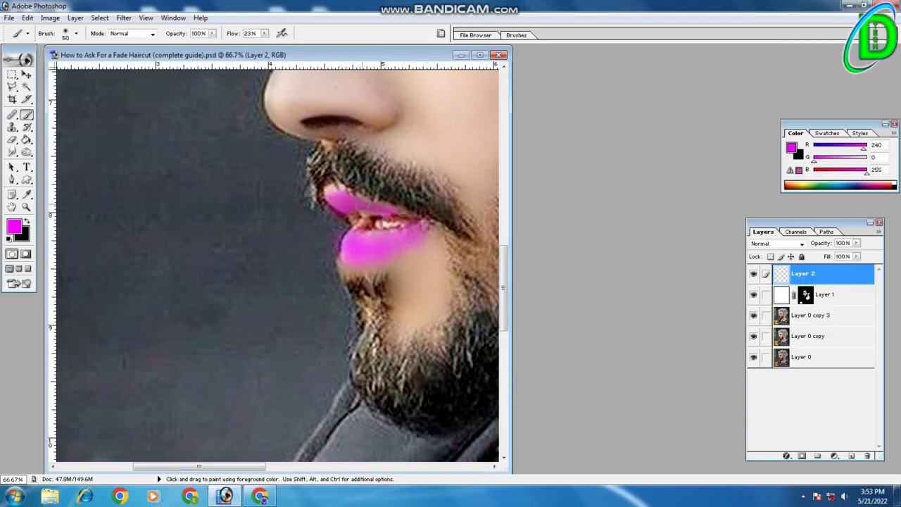
# - Paint a faint magenta touch along the lower eyelid at 6% flow
pyautogui.scroll(5, 406, 213)
pyautogui.hotkey('ctrl', '+')
pyautogui.hotkey('ctrl', '+')
pyautogui.scroll(5, 380, 176)
pyautogui.press('1')
pyautogui.press(']')
pyautogui.press(']')
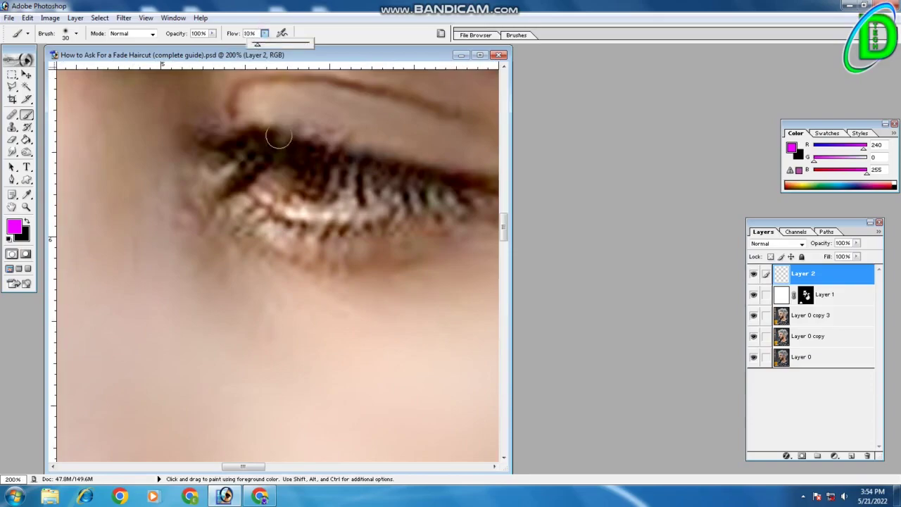
pyautogui.moveTo(264, 224); pyautogui.dragTo(317, 236)
pyautogui.hotkey('ctrl', 'z')
pyautogui.hotkey('shift', '0')
pyautogui.hotkey('shift', '6')
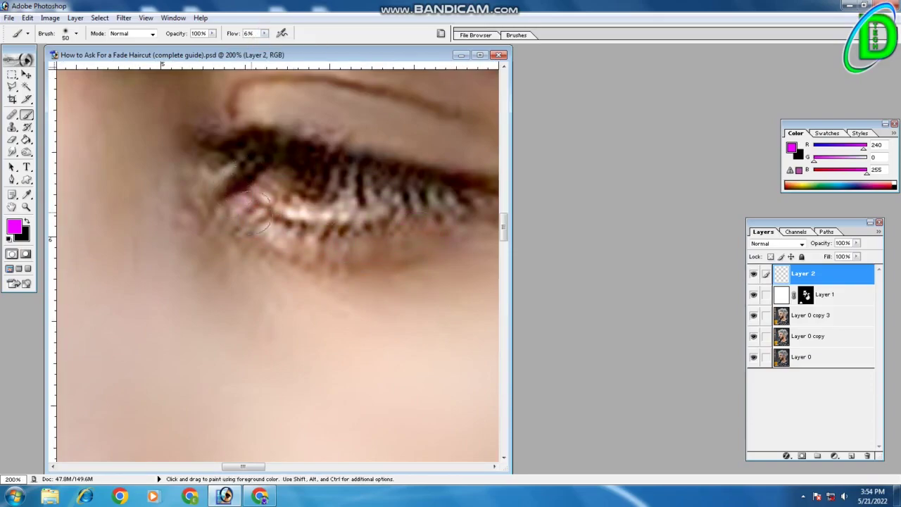
pyautogui.moveTo(380, 194); pyautogui.dragTo(232, 172)
pyautogui.hscroll(-5, 224, 176)
pyautogui.hotkey('ctrl', '-')
pyautogui.hotkey('ctrl', '-')
pyautogui.hotkey('ctrl', '-')
pyautogui.hotkey('ctrl', '-')
pyautogui.hotkey('ctrl', '-')
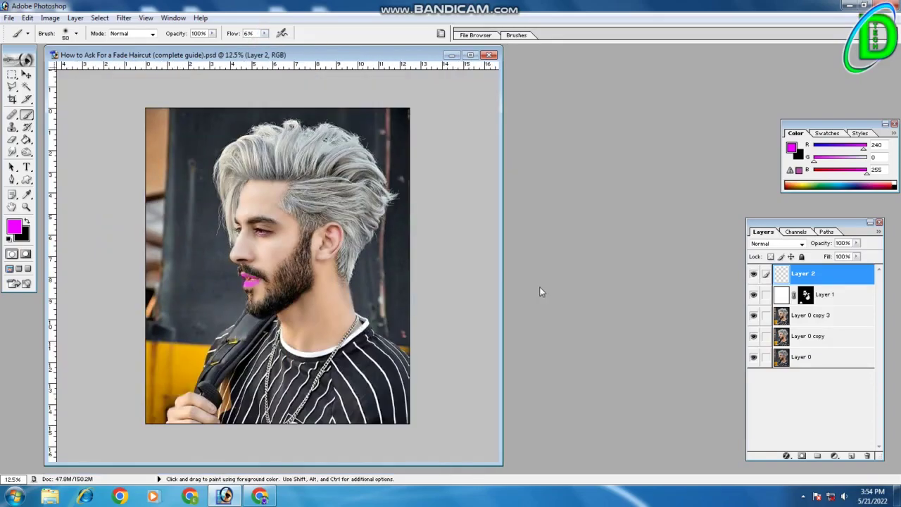
# - Try lower opacity and Overlay blending on the magenta layer
pyautogui.moveTo(856, 243); pyautogui.dragTo(827, 256)
pyautogui.click(778, 243)
pyautogui.click(778, 336)
# - Set the brush Master Diameter to 292 for painting the ear
pyautogui.hotkey('ctrl', '+')
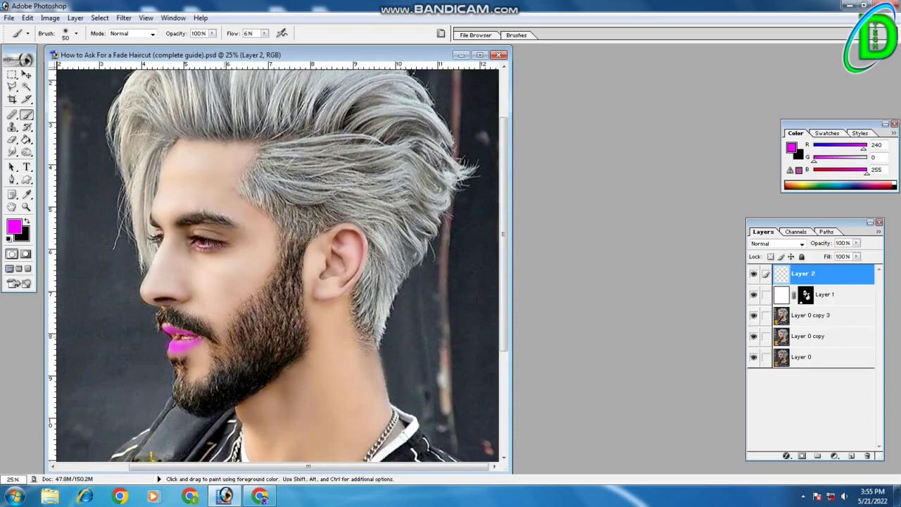
pyautogui.rightClick(351, 244)
pyautogui.moveTo(340, 290); pyautogui.dragTo(350, 290)
pyautogui.press('Return')
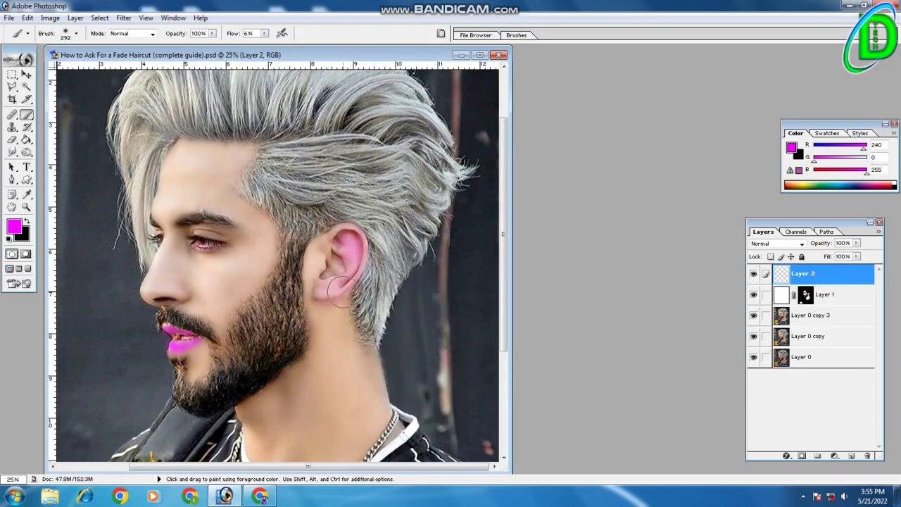
# - Set Layer 2 to Overlay blending at 45% opacity
pyautogui.click(778, 243)
pyautogui.click(774, 343)
pyautogui.moveTo(856, 243); pyautogui.dragTo(831, 257)
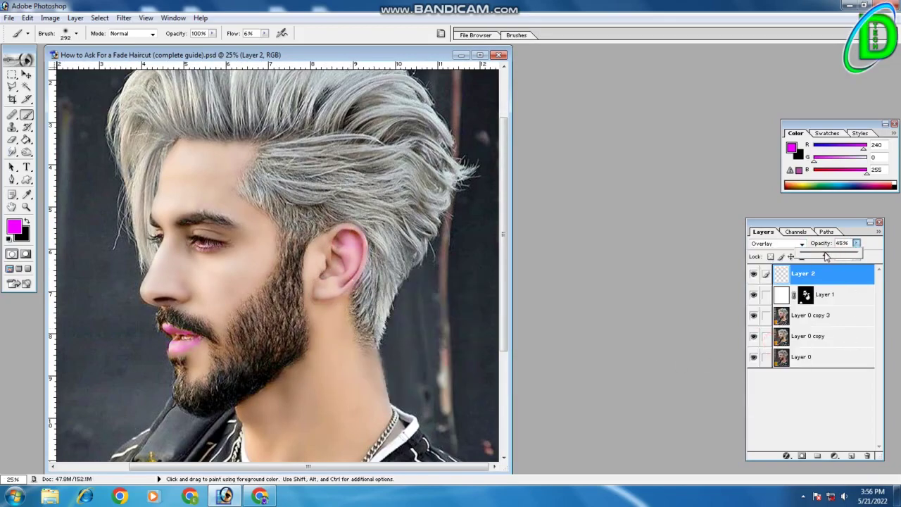
pyautogui.hotkey('ctrl', '-')
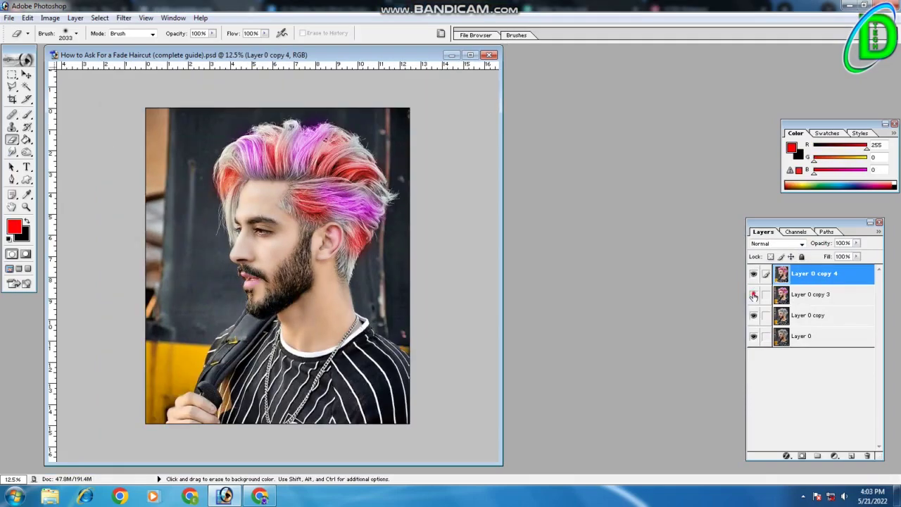
# - Toggle Layer 0 copy 4's visibility repeatedly to compare, leaving the pink hair hidden
pyautogui.click(754, 275)
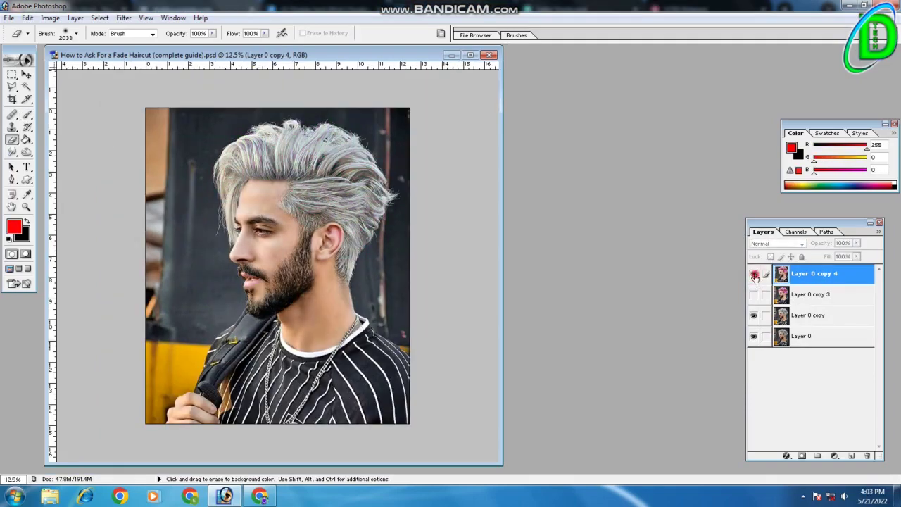
pyautogui.click(754, 275)
pyautogui.click(754, 275)
pyautogui.click(754, 274)
pyautogui.click(753, 275)
pyautogui.click(754, 275)
pyautogui.click(754, 274)
pyautogui.click(754, 274)
pyautogui.click(754, 275)
pyautogui.click(754, 275)
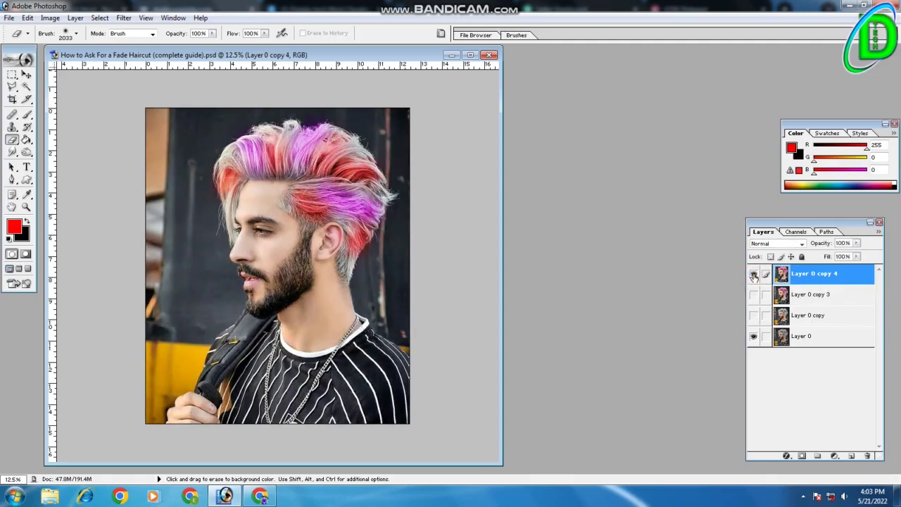
pyautogui.click(754, 275)
pyautogui.click(754, 275)
pyautogui.click(753, 275)
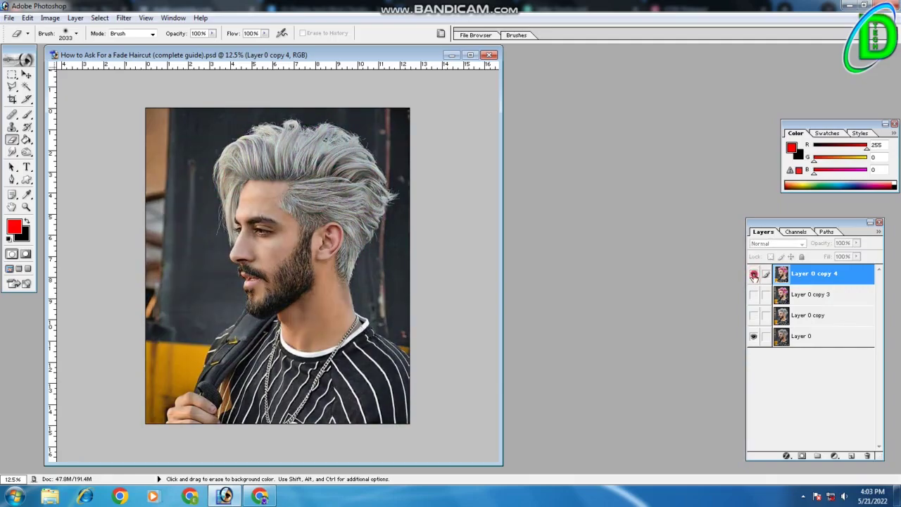